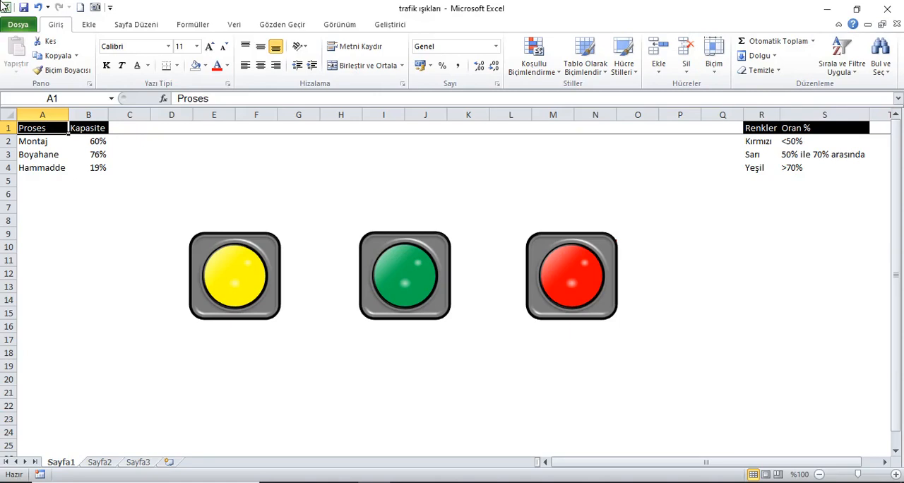
- Recalculate the workbook repeatedly with Calculate Now to see how the three traffic lights respond to the Kapasite percentages
click(195, 27)
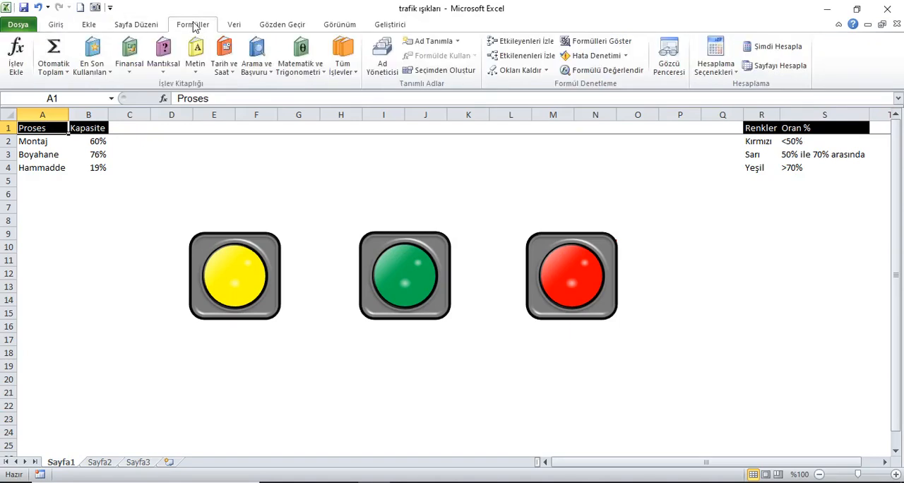
click(763, 51)
click(762, 51)
click(762, 51)
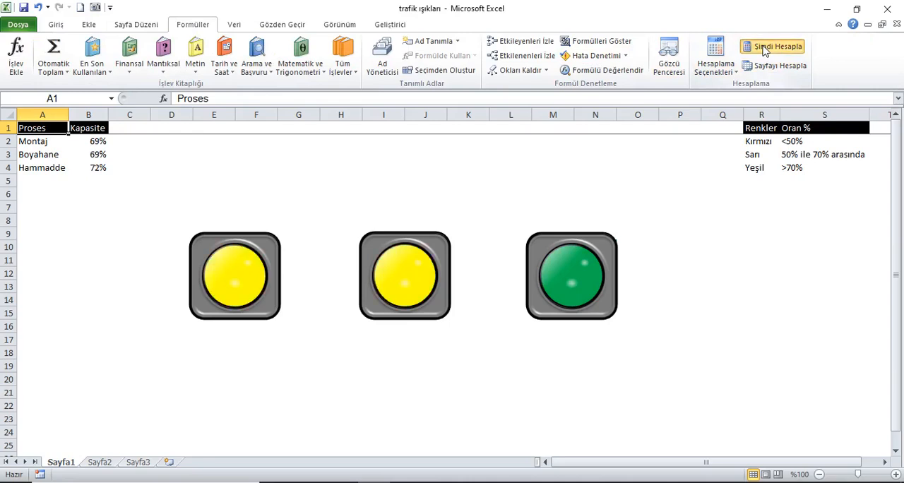
click(763, 51)
click(763, 51)
click(763, 51)
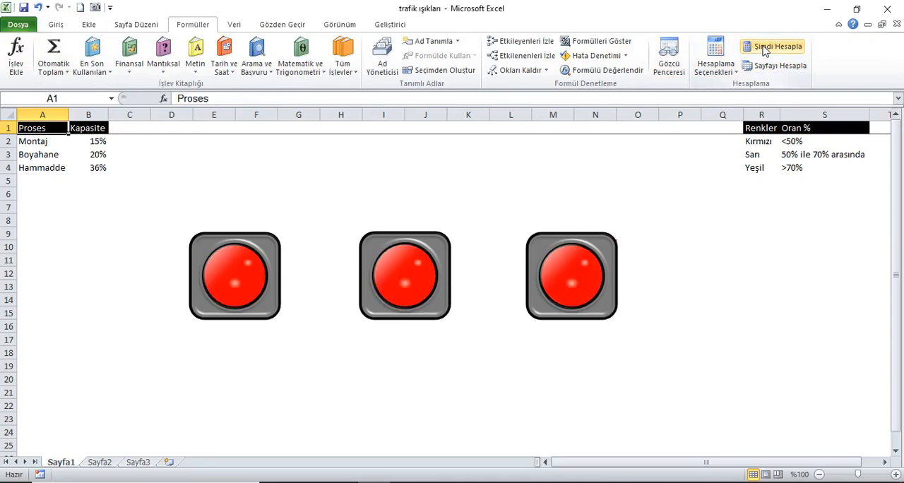
click(763, 51)
click(762, 51)
click(763, 51)
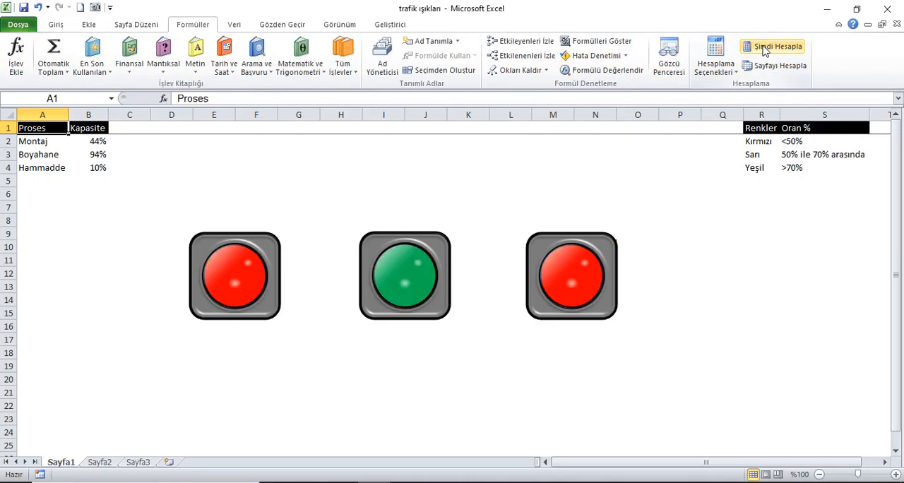
click(763, 51)
click(763, 50)
click(762, 51)
click(763, 51)
click(762, 50)
click(762, 51)
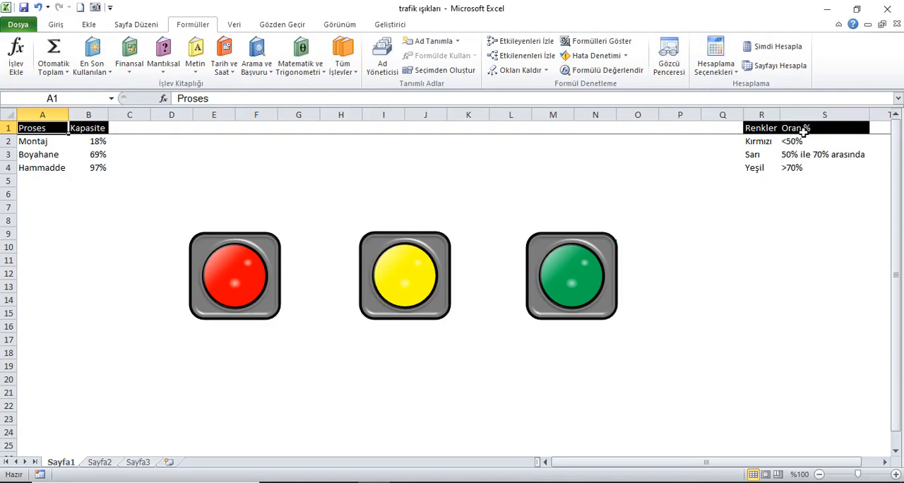
- Inspect the formulas behind the Kapasite values of Montaj, Boyahane and Hammadde in B2:B4
click(101, 143)
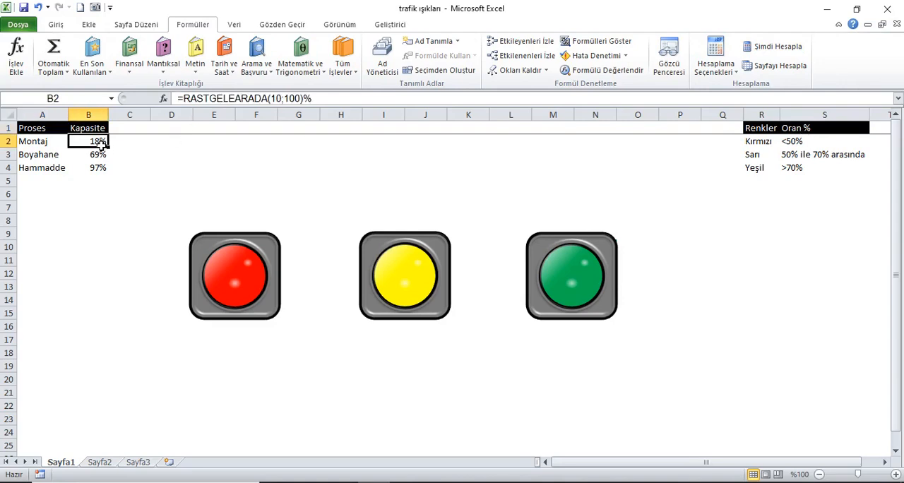
click(99, 155)
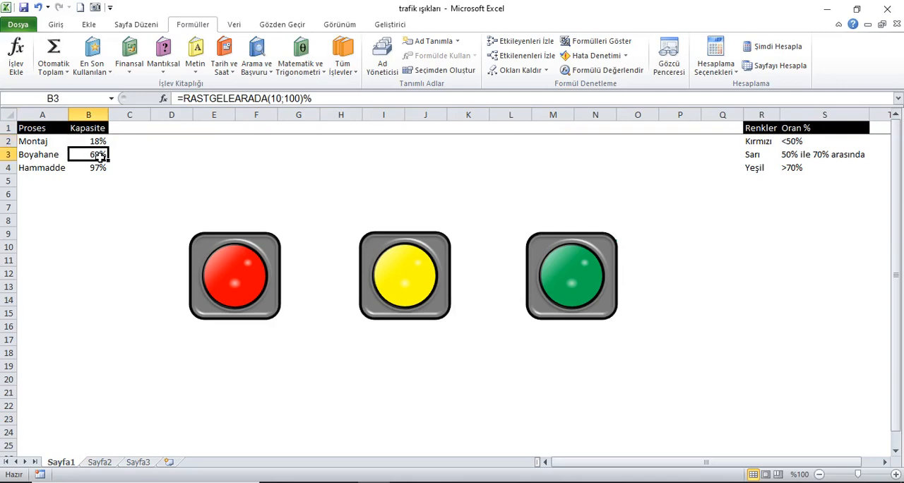
click(99, 169)
click(86, 144)
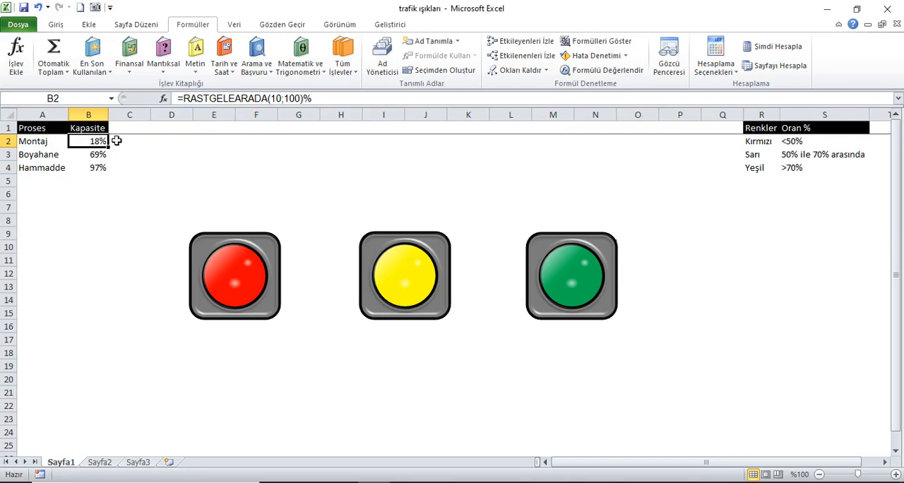
- Recalculate the random Kapasite values several more times and compare the light colours with the Renkler thresholds
click(796, 51)
click(796, 51)
click(796, 52)
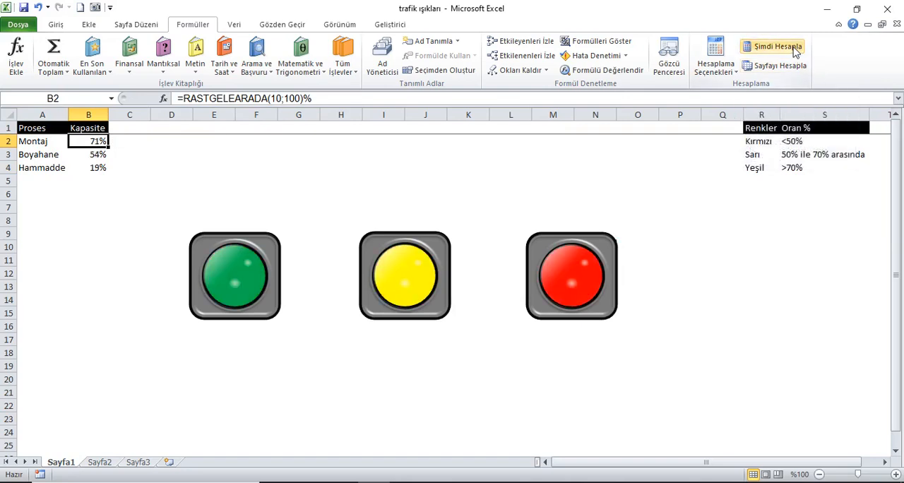
click(796, 51)
click(795, 52)
click(796, 52)
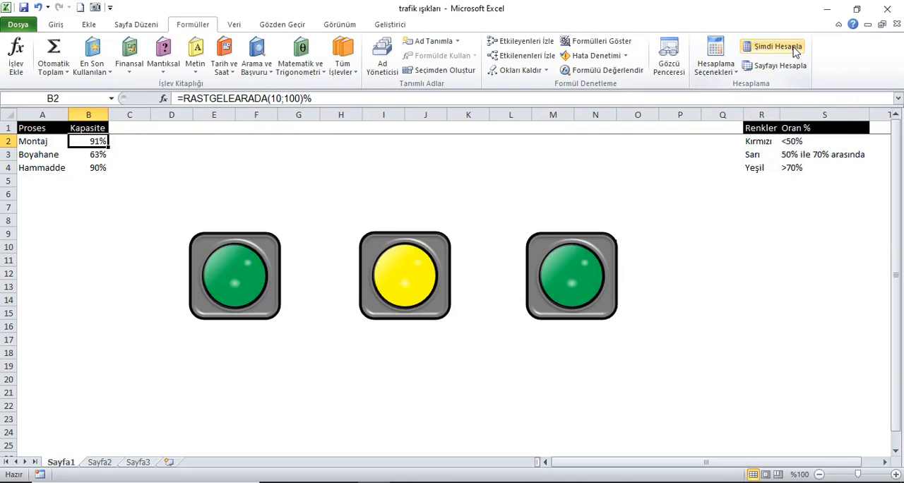
click(796, 51)
click(796, 52)
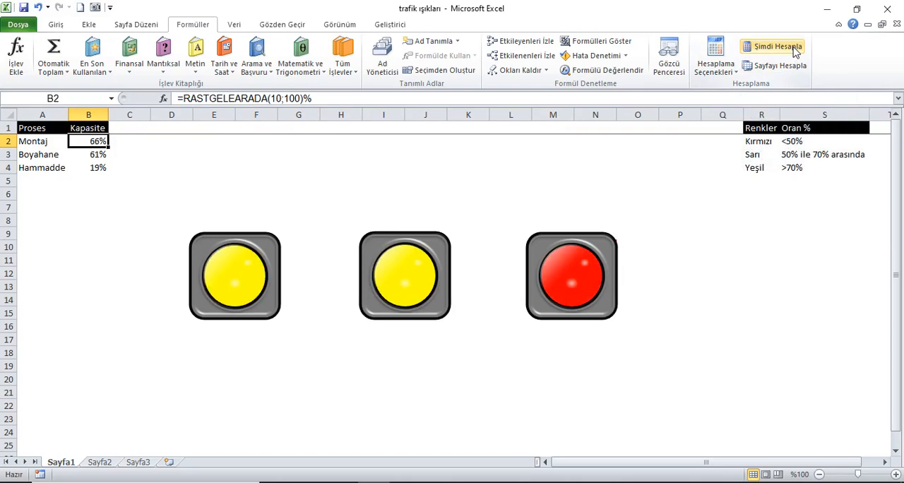
- Copy the range A1:S4 from Sayfa1 to A1 of Sayfa2 and fit the column widths to their contents
drag(35, 129, 816, 172)
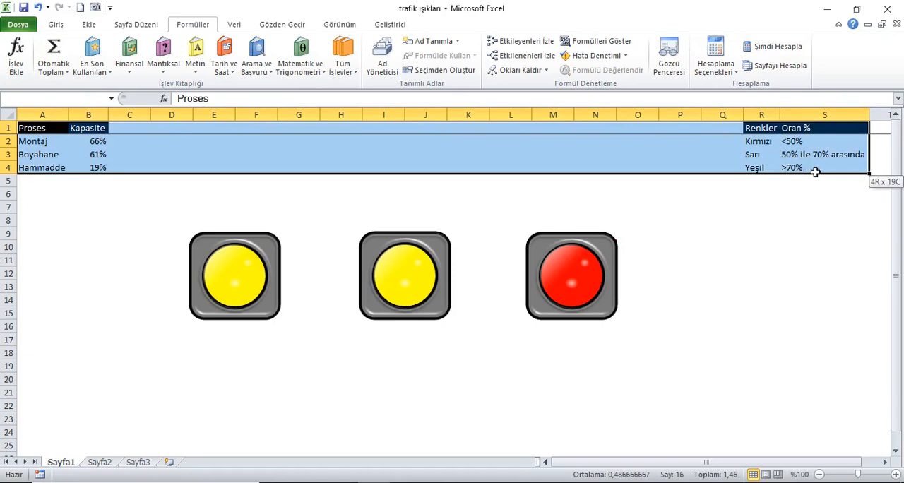
click(56, 24)
click(56, 59)
click(103, 462)
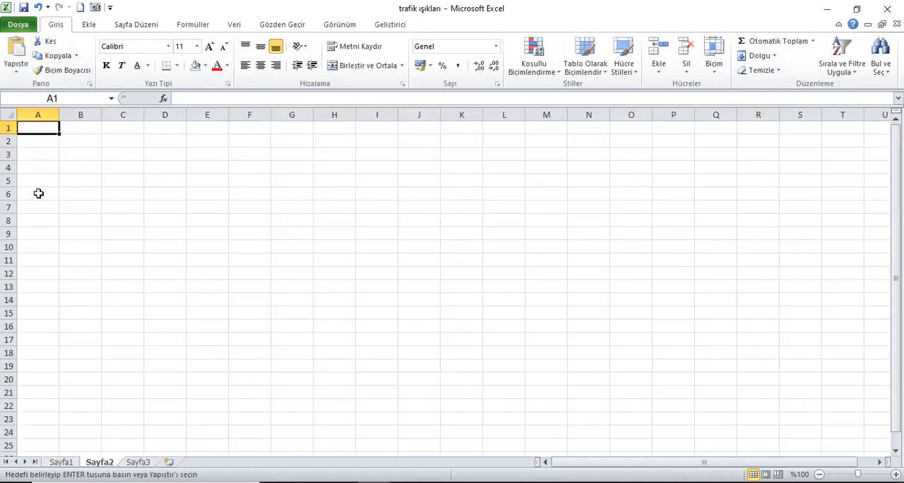
click(18, 47)
click(9, 114)
double_click(62, 116)
click(62, 128)
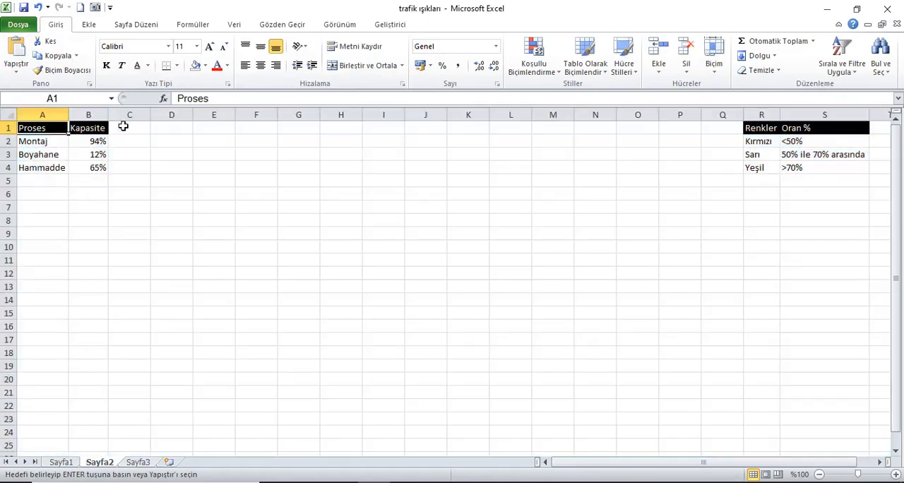
- Hide the gridlines on Sayfa2 and compare it with the finished traffic lights on Sayfa1
click(331, 25)
click(185, 65)
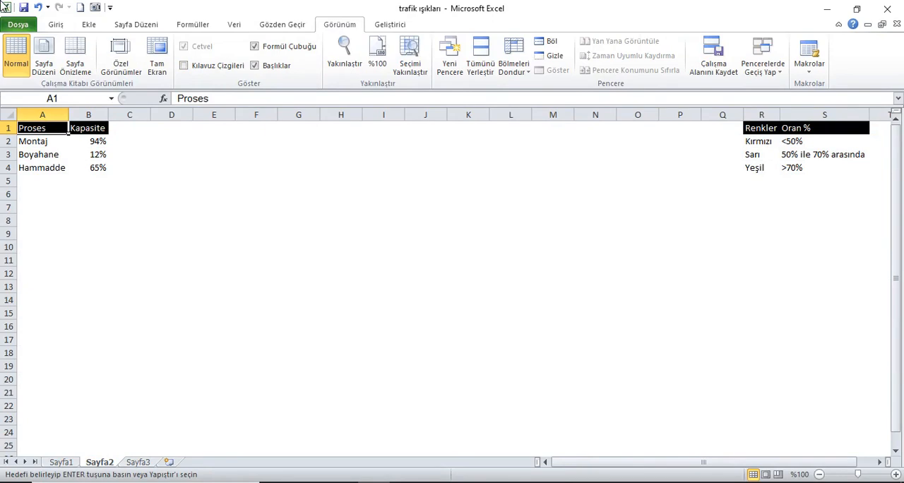
click(69, 461)
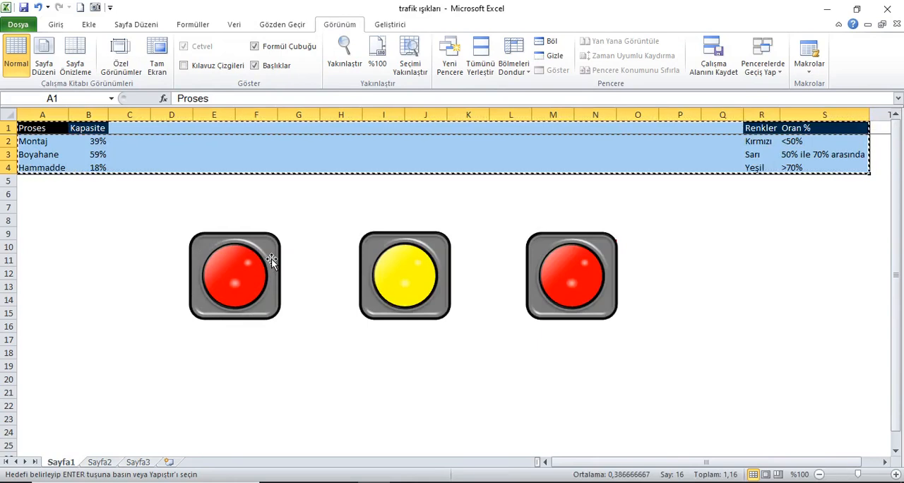
click(100, 461)
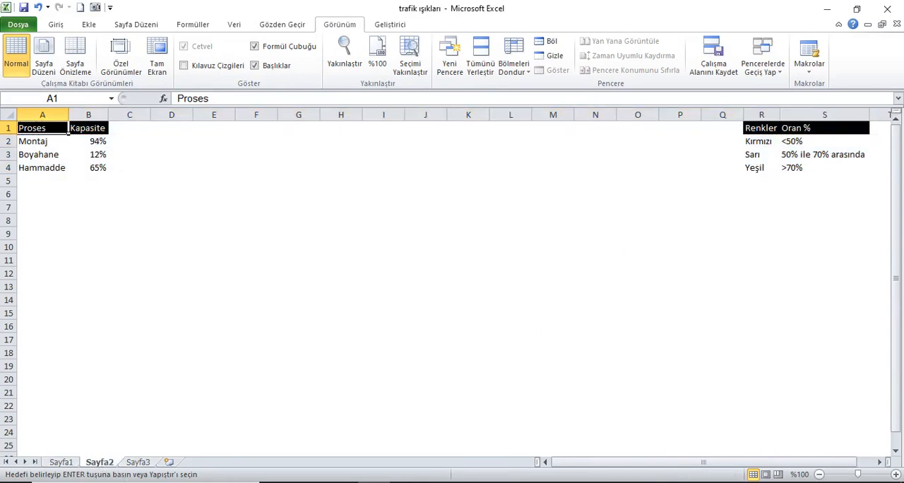
- Switch to PowerPoint and draw a roughly square rounded rectangle left of the centre of the blank slide
click(406, 482)
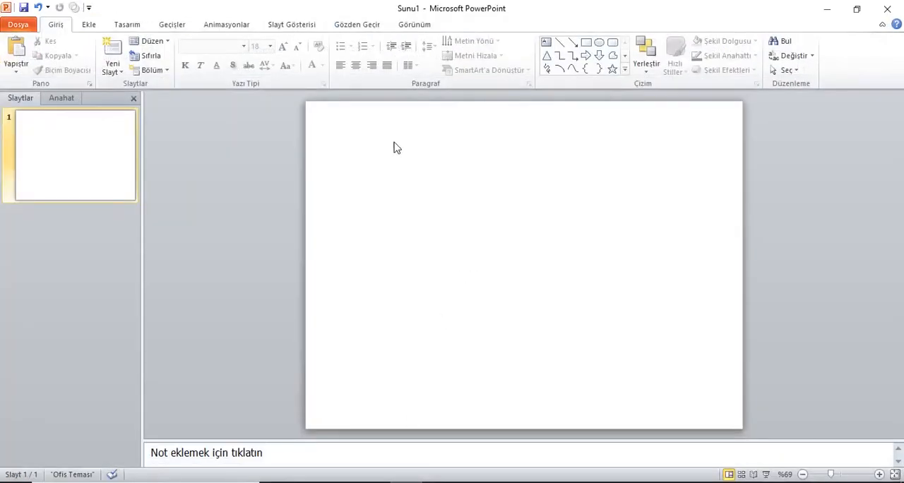
click(87, 24)
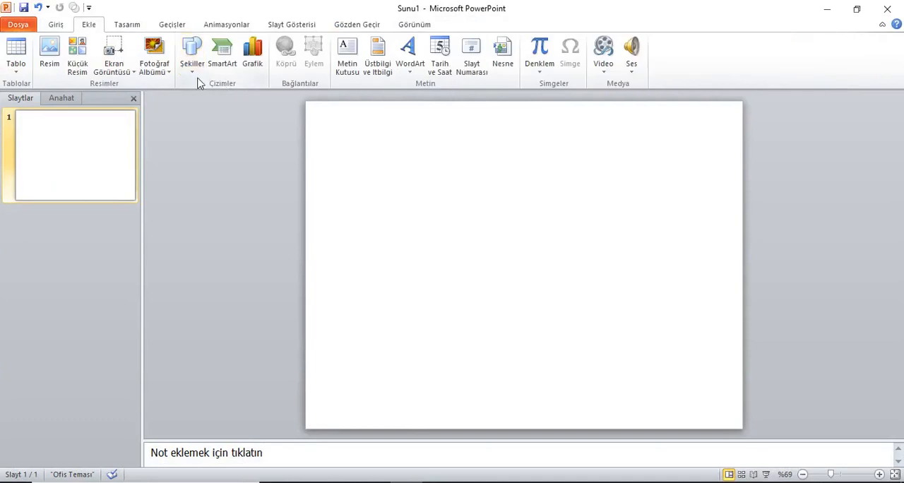
click(192, 57)
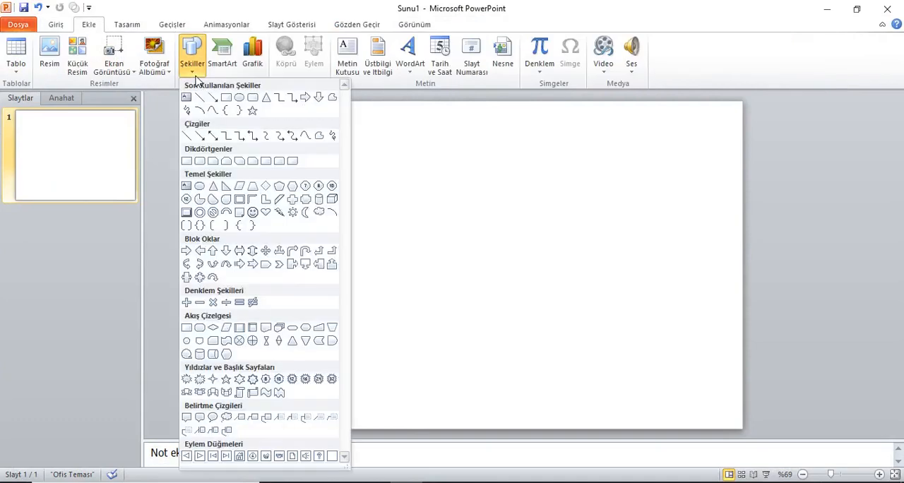
click(203, 166)
drag(427, 207, 488, 265)
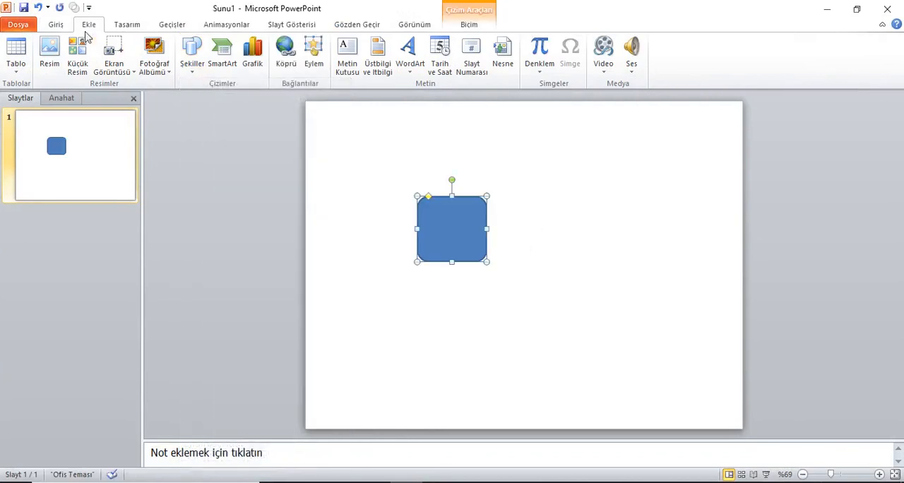
- Draw a circle smaller than the rounded rectangle on the empty area just to the right of it
click(192, 71)
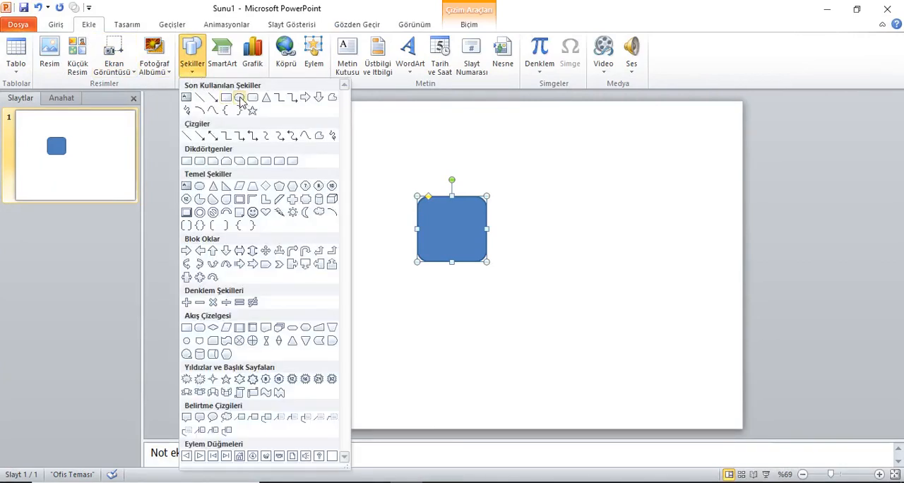
click(239, 96)
mouse_move(572, 224)
mouse_down()
mouse_move(615, 268)
mouse_move(565, 237)
mouse_move(453, 236)
mouse_move(565, 239)
mouse_up()
- Narrow the rounded rectangle slightly and place the circle inside it
click(470, 236)
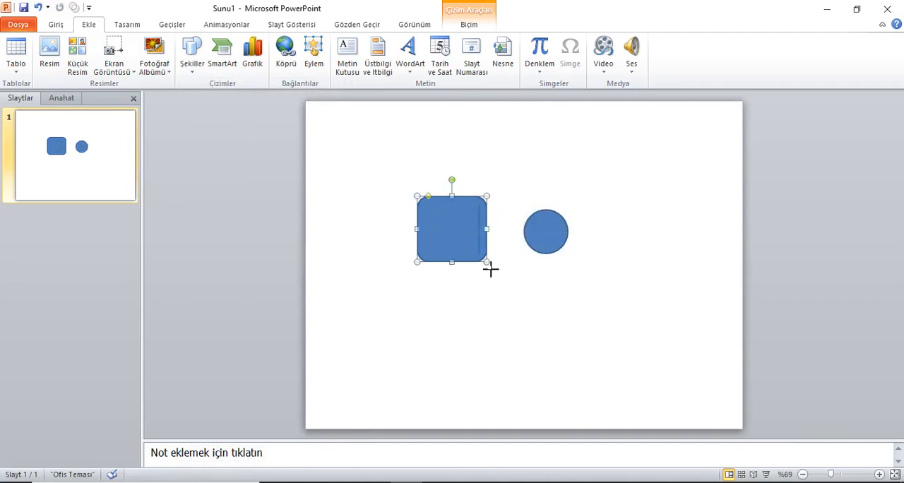
drag(487, 261, 478, 261)
drag(549, 235, 452, 230)
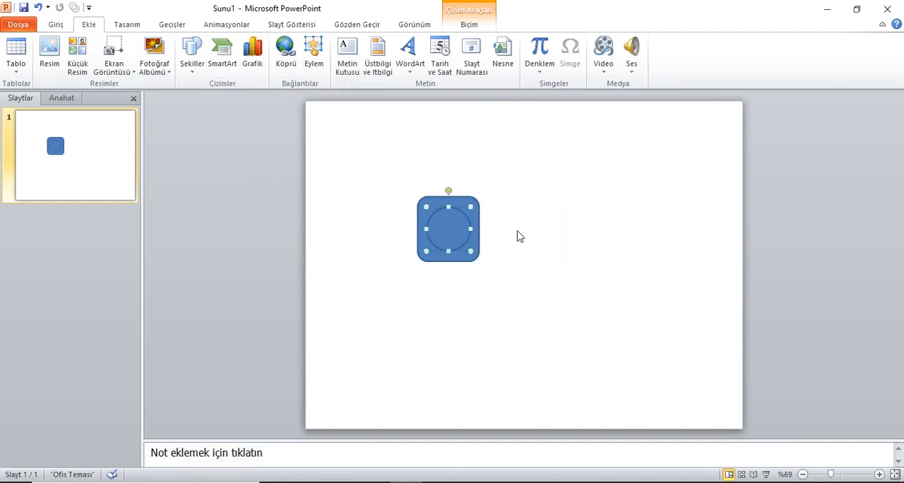
- Shift the circle off-centre within the rounded rectangle, and align both shapes on their horizontal and vertical centres
ctrl+click(475, 205)
click(509, 226)
drag(458, 238, 468, 249)
ctrl+click(439, 214)
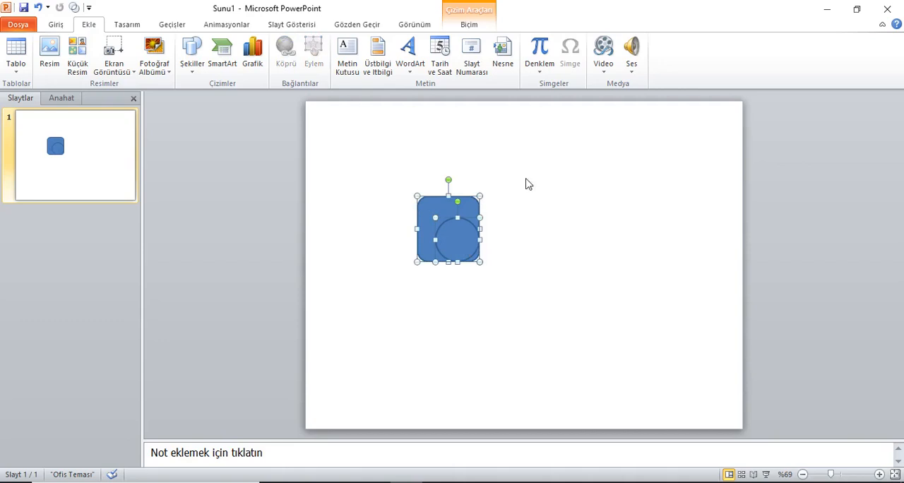
click(473, 26)
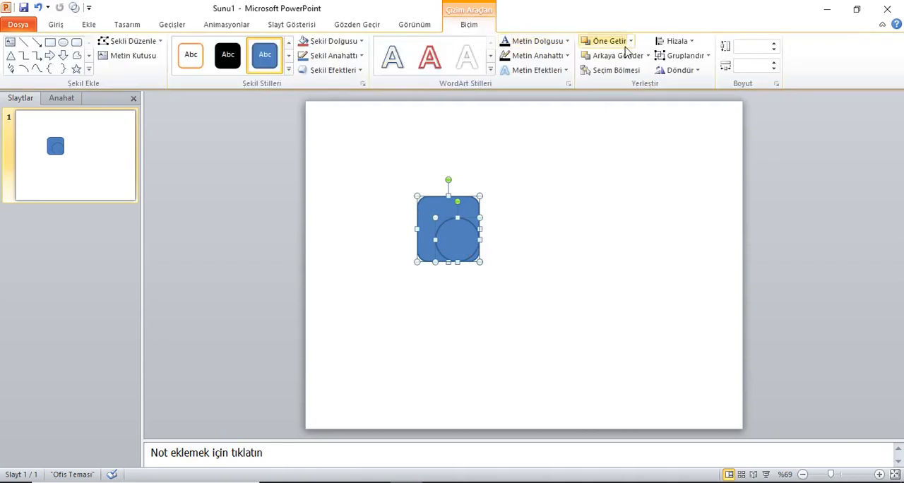
click(674, 42)
click(684, 71)
click(674, 41)
click(695, 118)
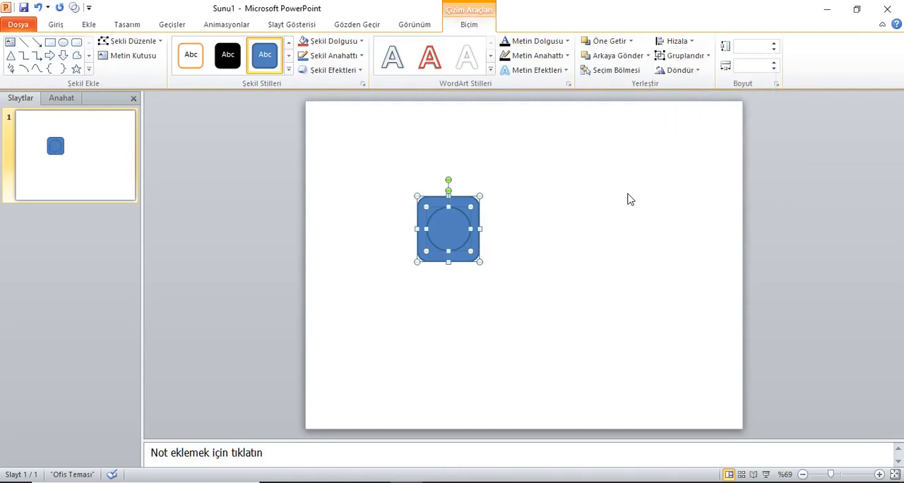
- Open the ribbon customization options in PowerPoint and list the commands not in the ribbon (Şeritte Bulunmayan Komutlar)
click(56, 24)
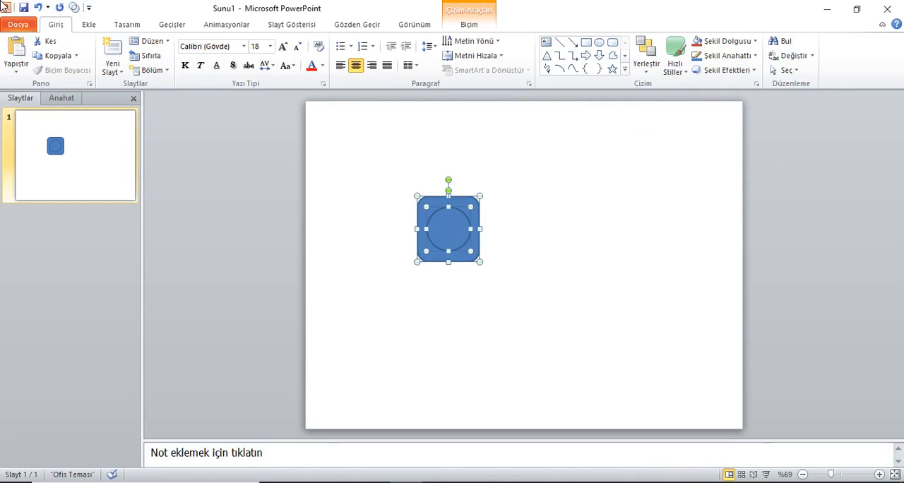
click(18, 24)
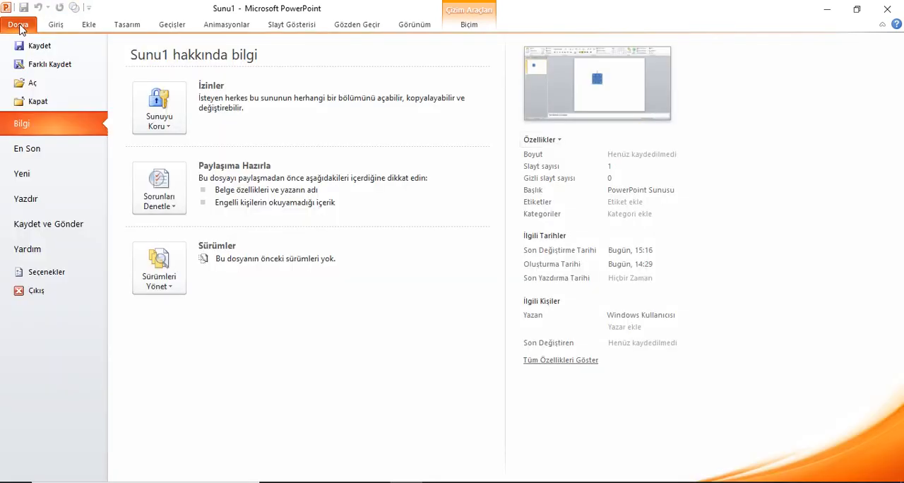
click(46, 272)
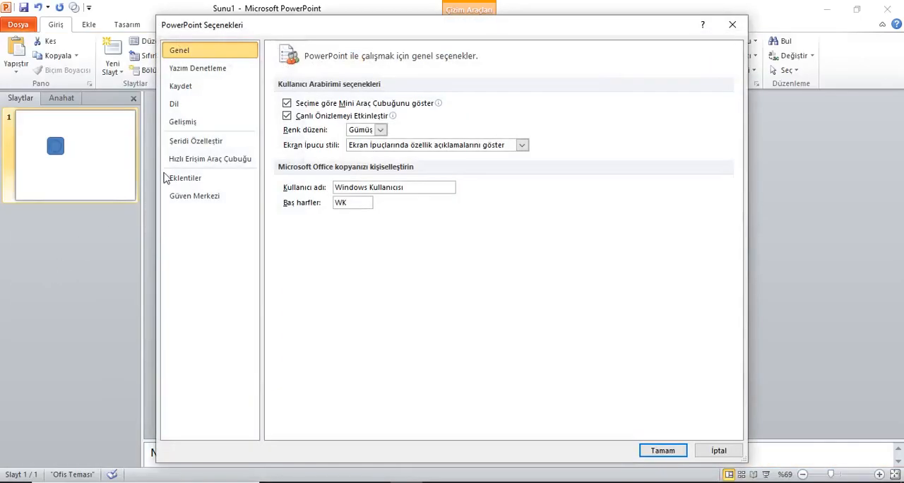
click(200, 142)
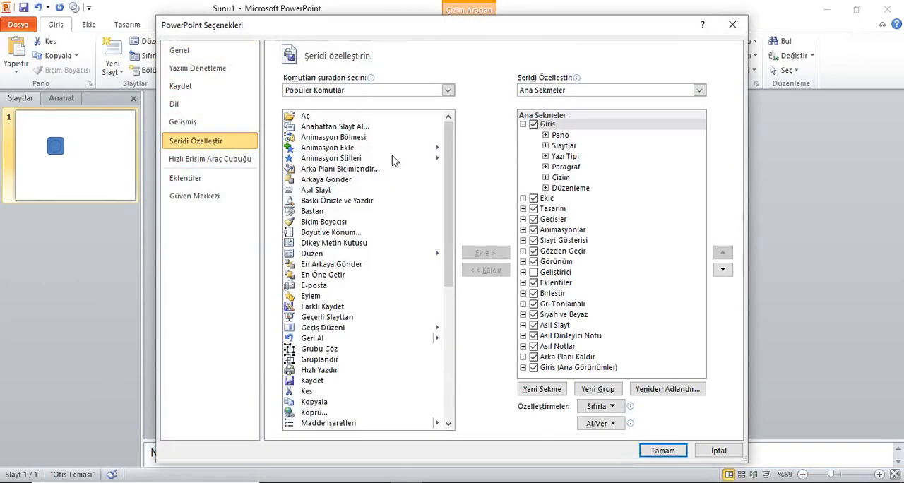
click(448, 90)
click(407, 116)
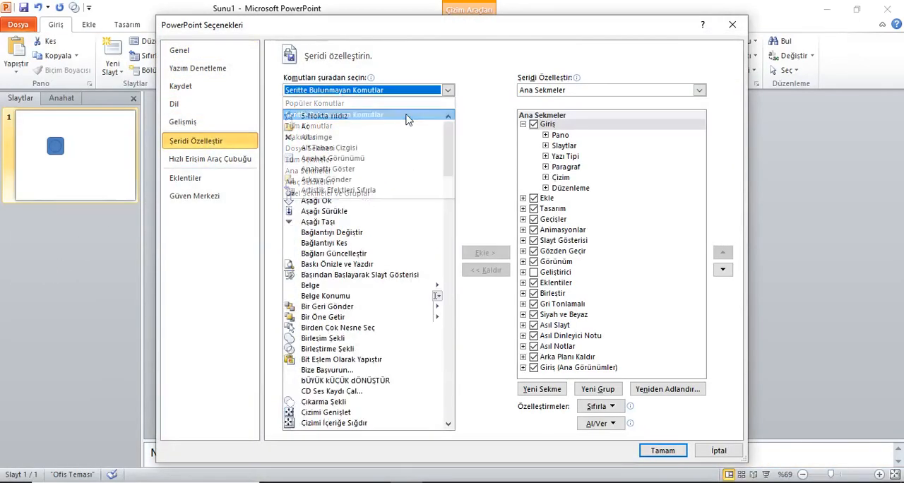
- Add a new custom group after the Düzenleme group of the Giriş ribbon tab
drag(443, 149, 446, 170)
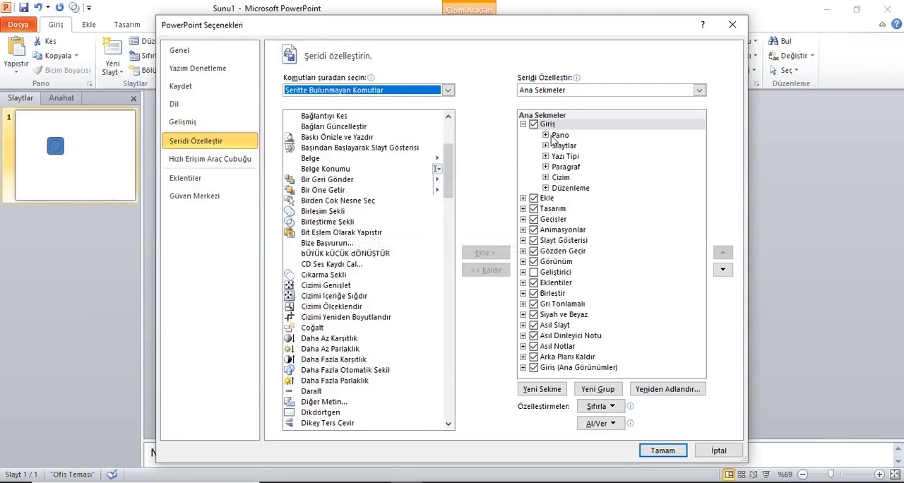
click(571, 188)
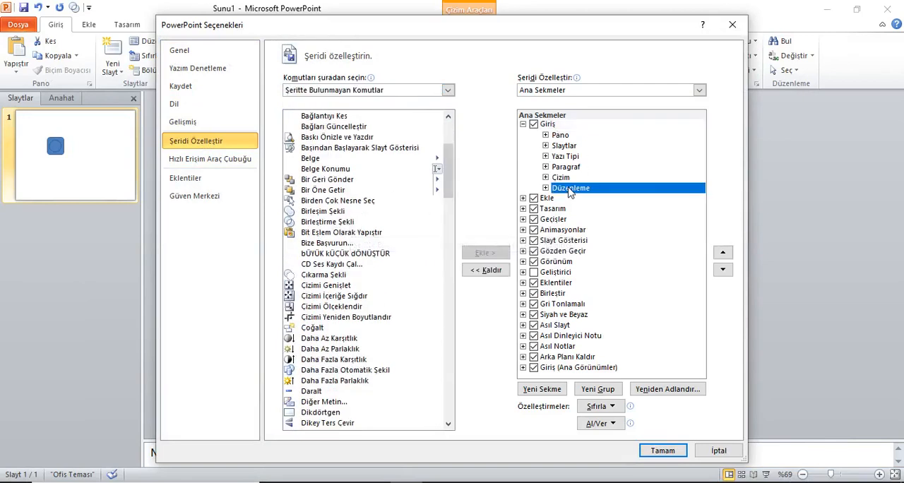
click(597, 389)
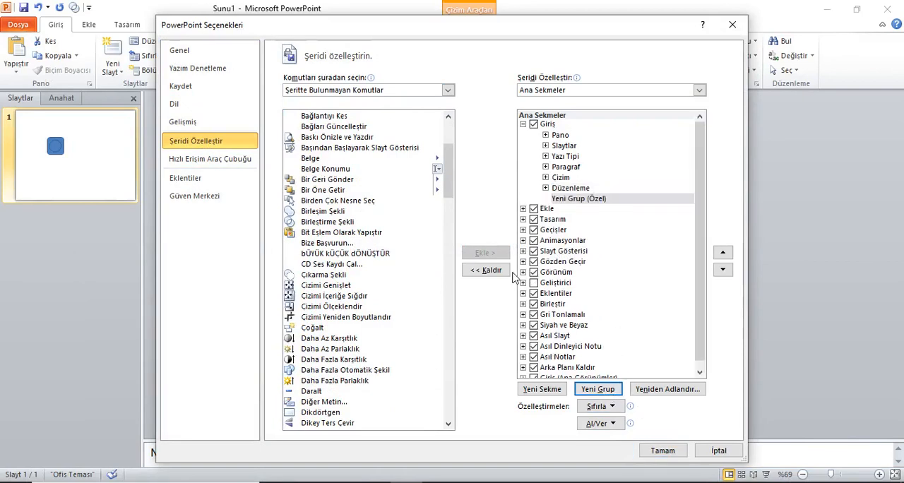
- Add the Birleştirme Şekli command to the new custom group and apply the ribbon customization
click(580, 201)
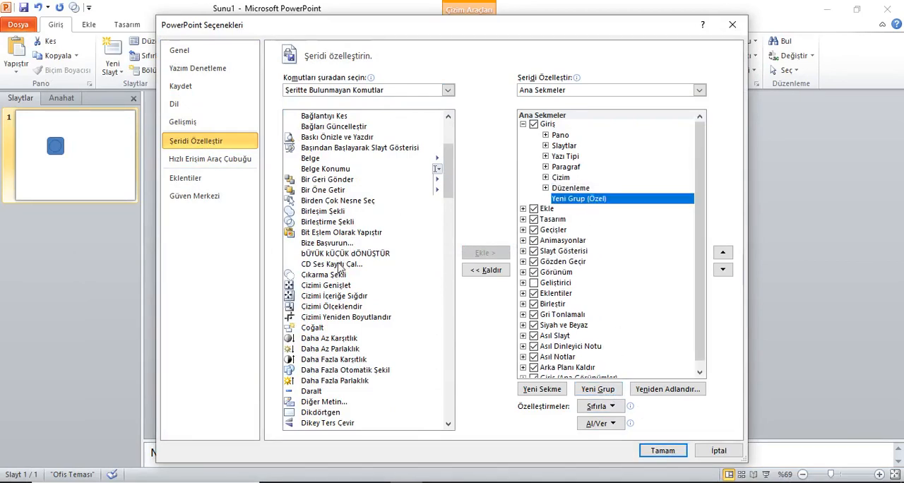
click(332, 223)
click(485, 252)
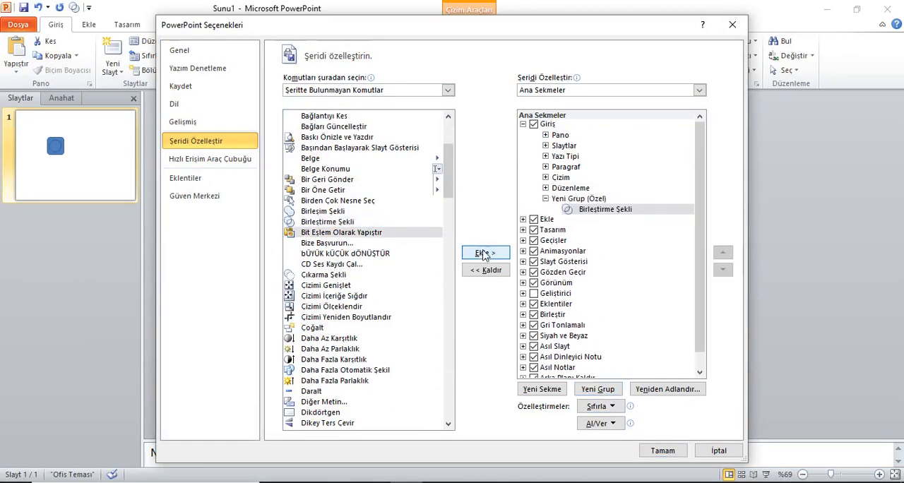
click(680, 450)
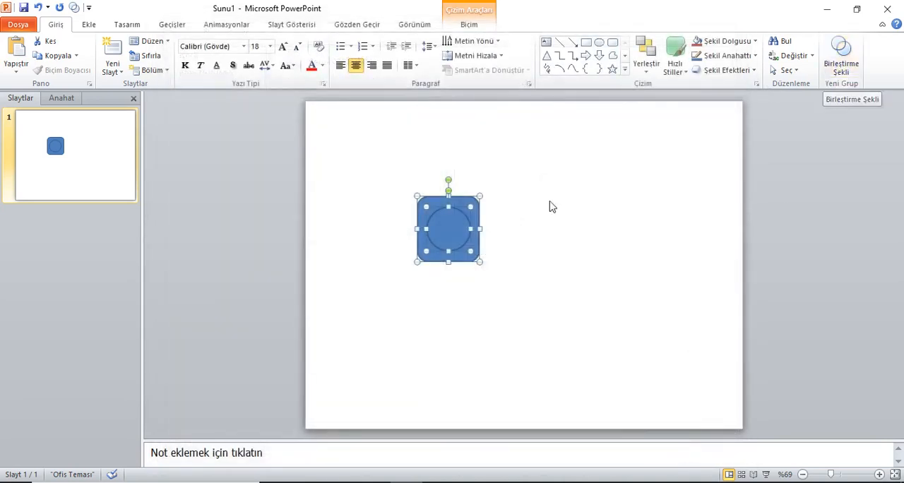
- Combine the rounded rectangle and the circle with Birleştirme Şekli to cut a round hole in the rectangle
click(495, 229)
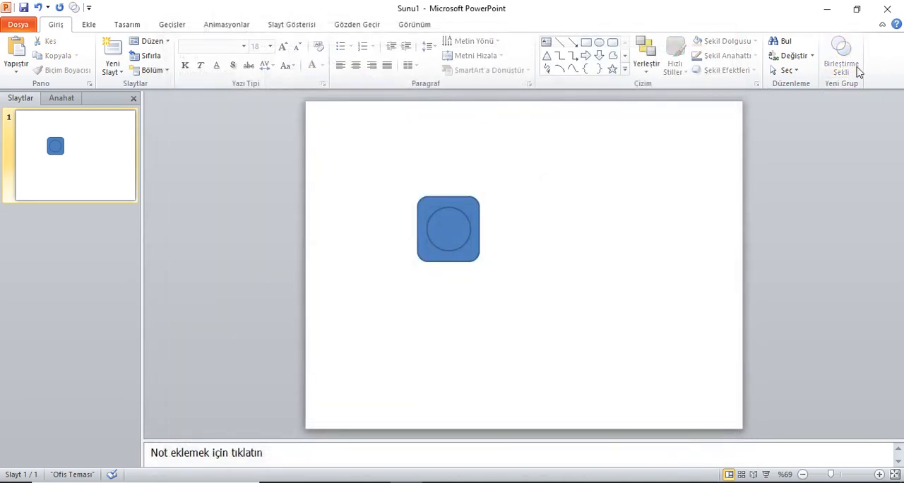
click(472, 216)
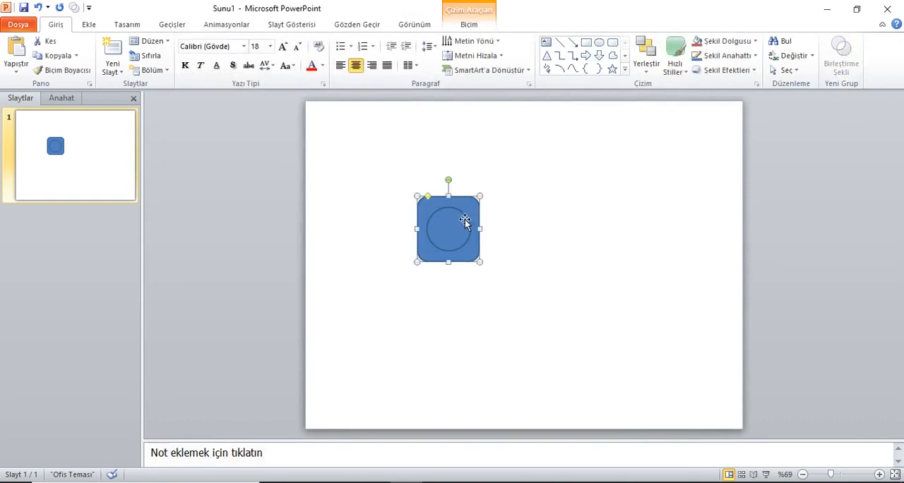
shift+click(462, 227)
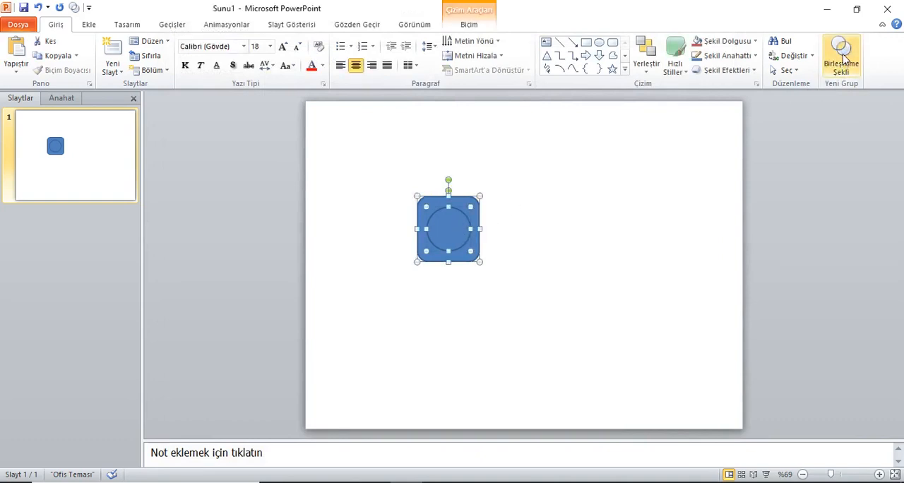
click(843, 57)
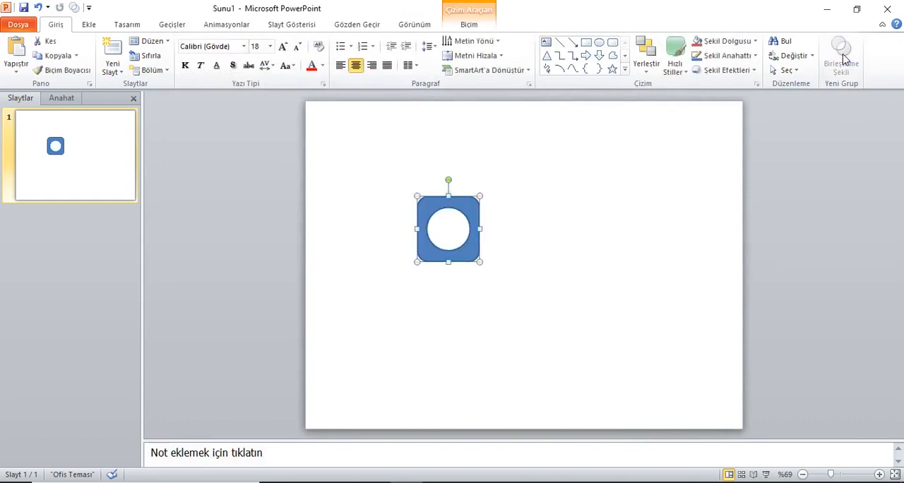
- Copy the combined shape and paste it at cell D9 of Sayfa2 in the trafik ışıkları Excel workbook
right_click(474, 211)
click(500, 226)
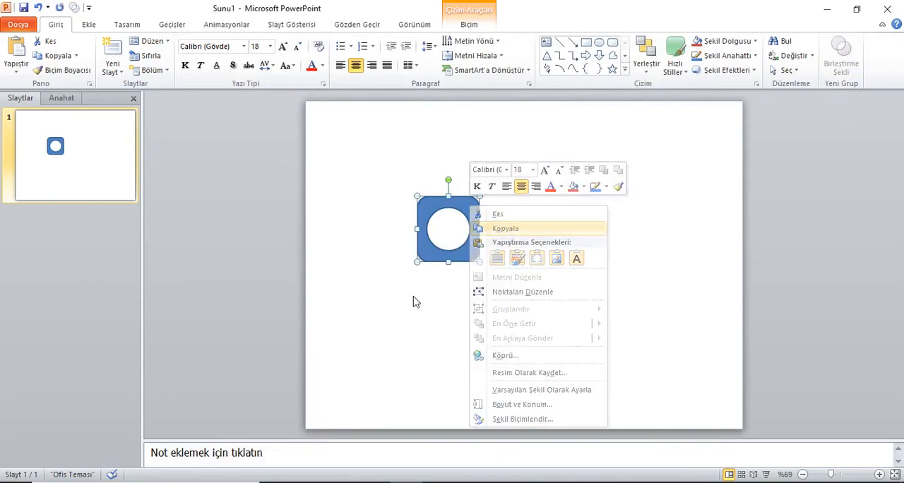
click(374, 482)
click(189, 234)
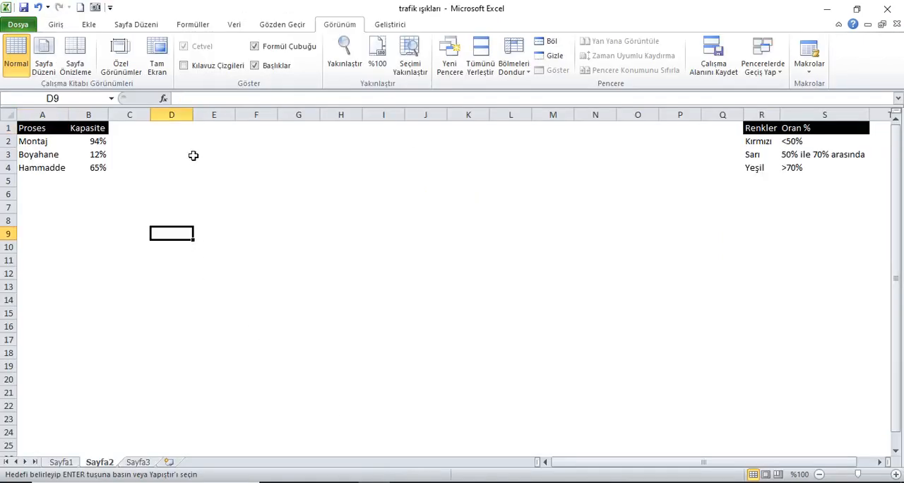
click(56, 25)
click(16, 53)
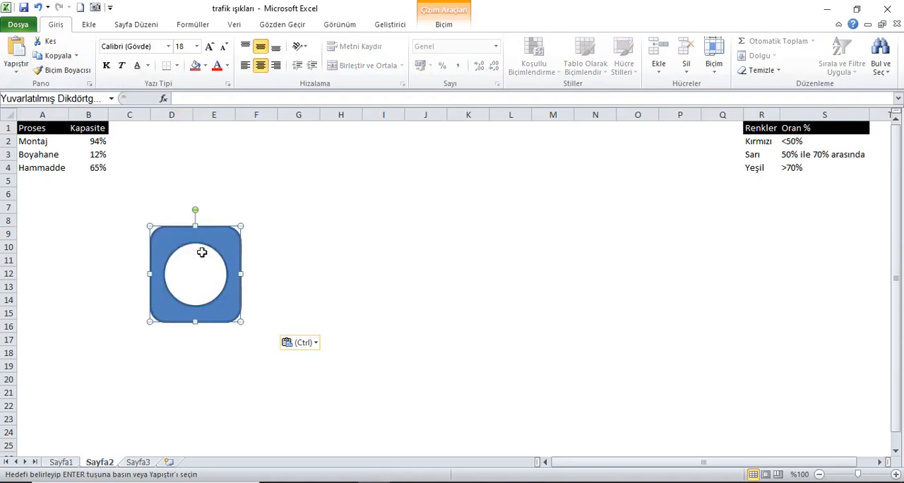
- Move the pasted shape so it starts around cell E8, and recalculate the capacity percentages
drag(222, 242, 275, 234)
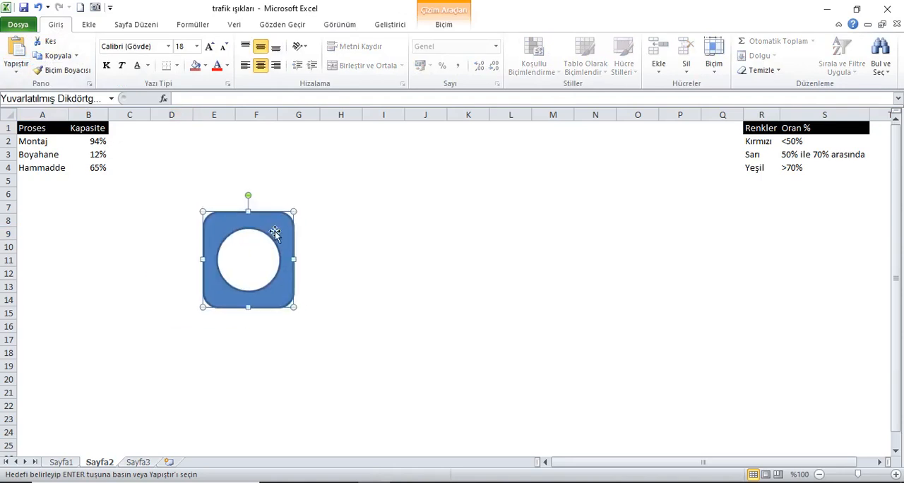
click(42, 134)
key(F9)
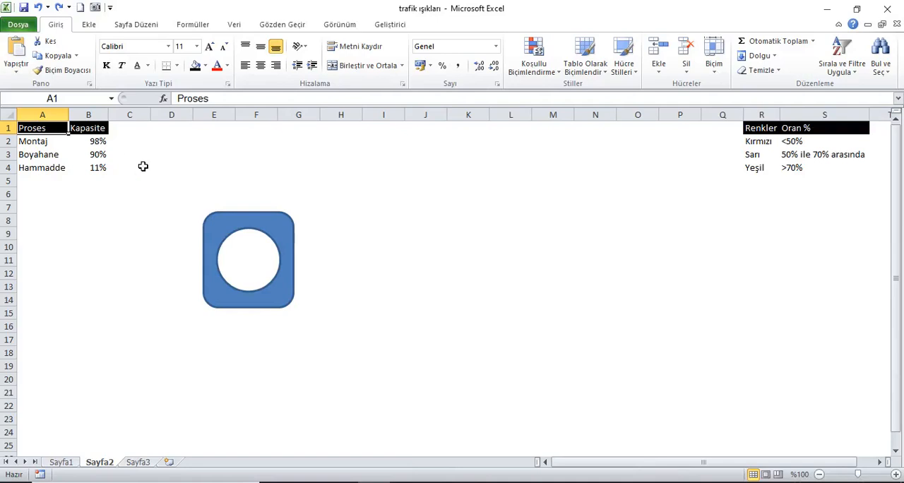
- Set the outline colour of the light housing shape to black
click(286, 228)
right_click(286, 228)
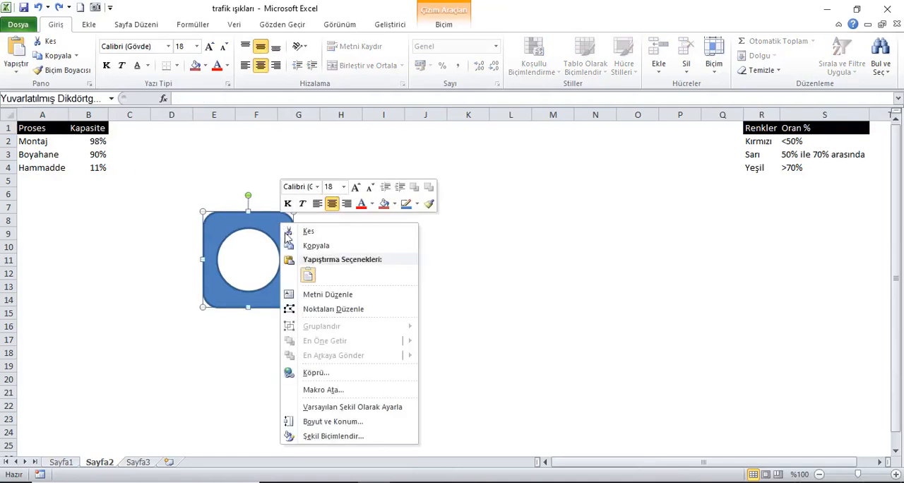
click(349, 436)
click(580, 155)
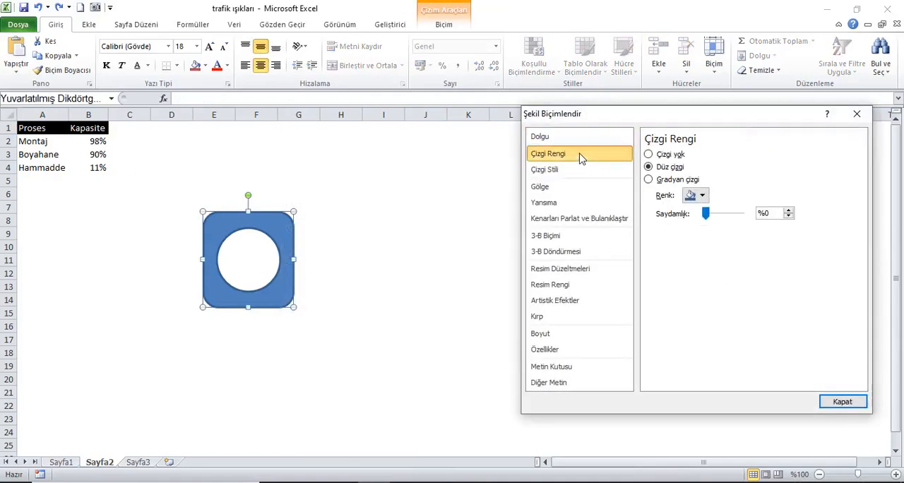
click(698, 195)
click(699, 223)
- Set the housing's outline width to 3,25 nk
click(593, 169)
click(742, 151)
click(742, 151)
click(742, 151)
click(742, 151)
click(742, 152)
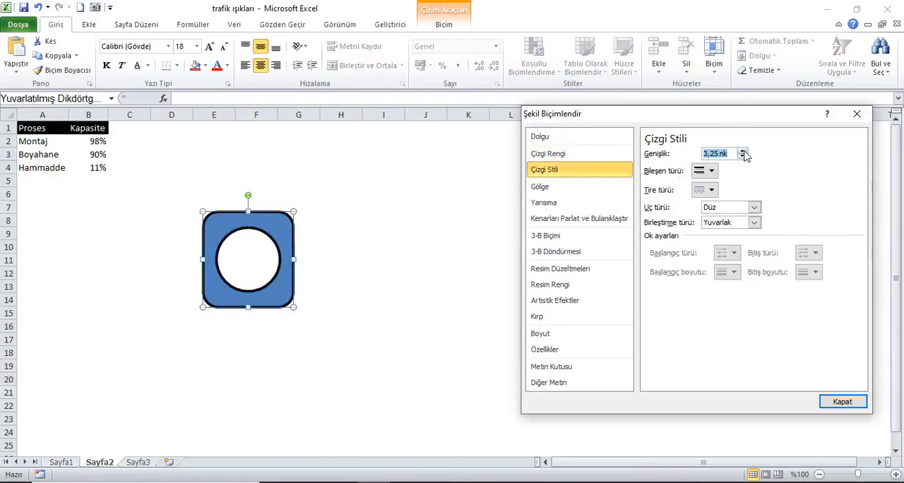
click(742, 151)
click(742, 156)
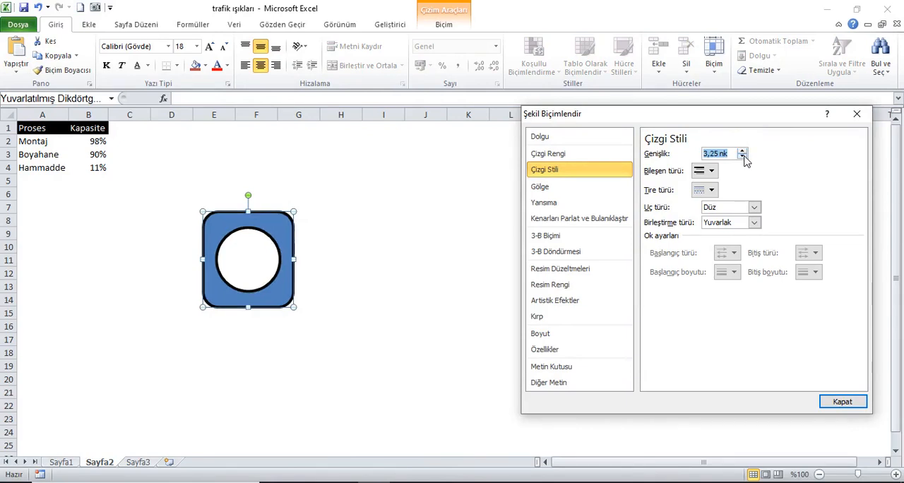
- Give the housing a solid dark grey fill, using the darkest shade of white in the theme colours
click(583, 140)
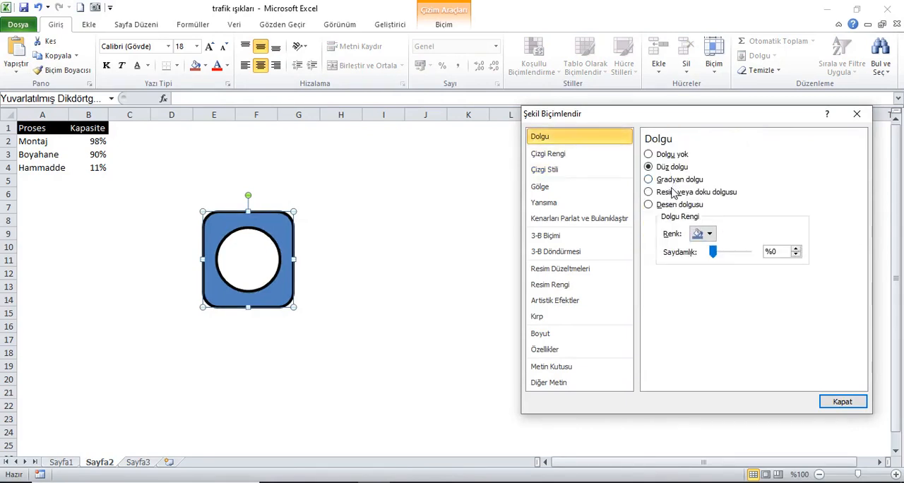
click(676, 155)
click(667, 168)
click(710, 235)
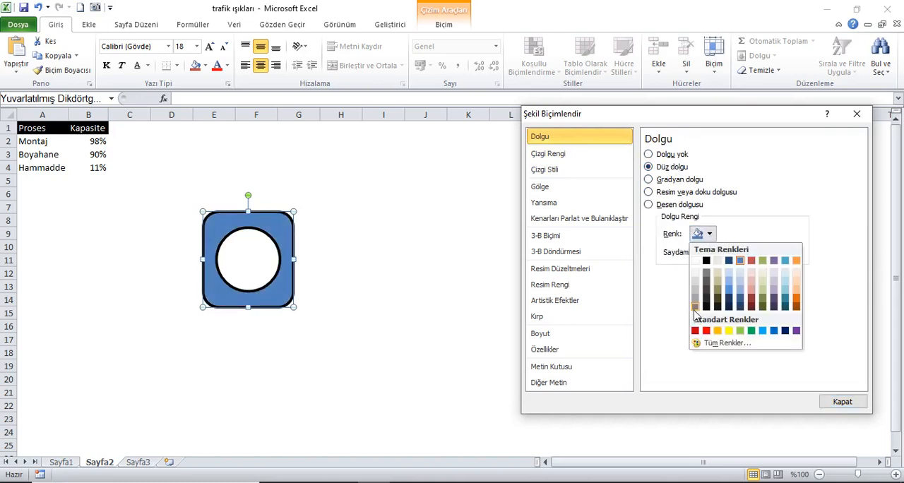
click(695, 308)
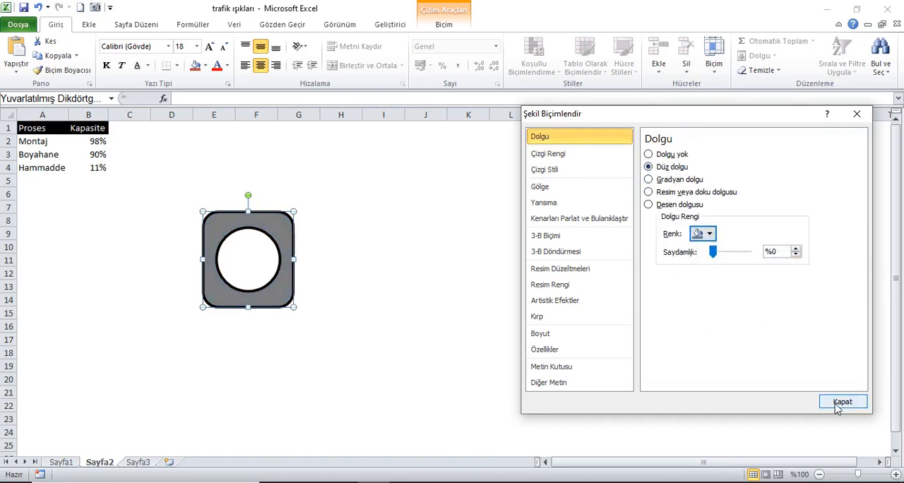
- Apply the Süslü preset as the housing's top 3-D bevel
click(559, 239)
click(717, 175)
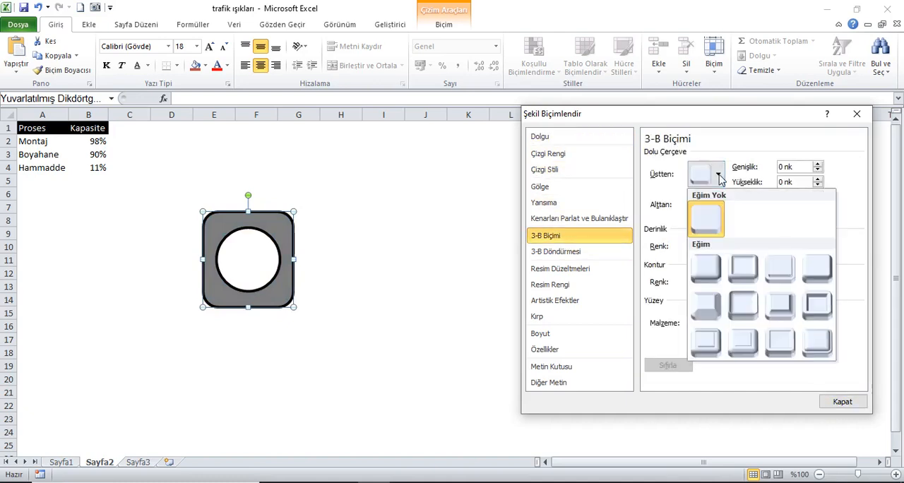
click(814, 340)
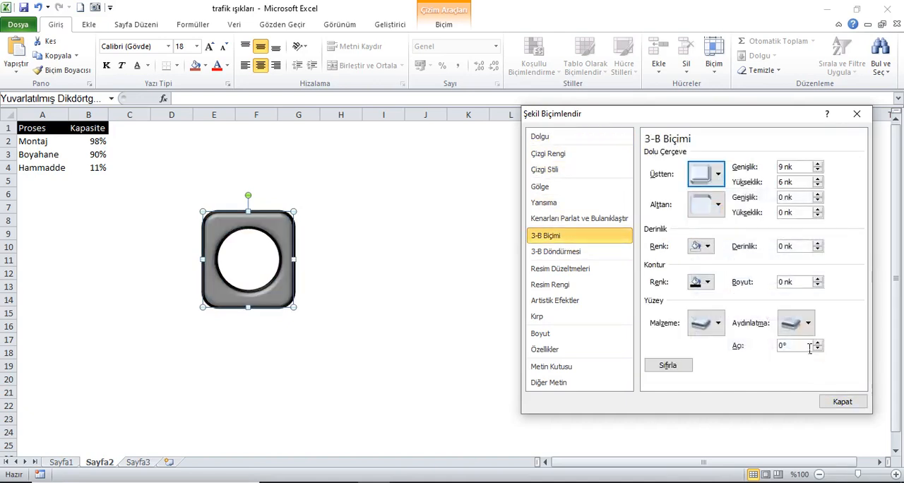
- Try three other top bevel presets on the housing, including Daire, and reapply the Süslü bevel
click(717, 175)
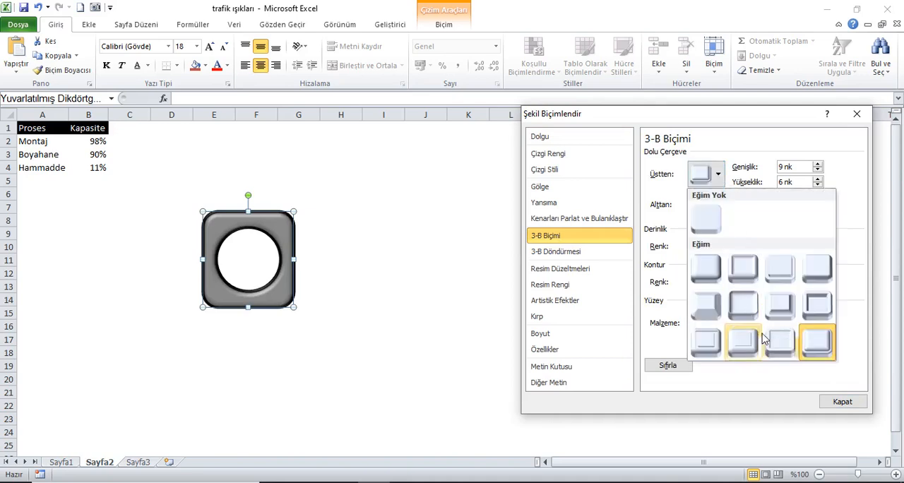
click(750, 345)
click(716, 175)
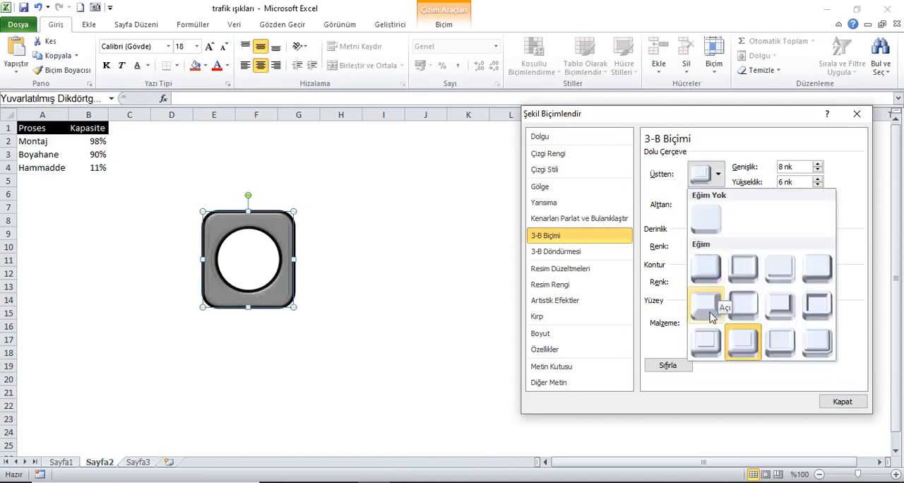
click(709, 342)
click(716, 175)
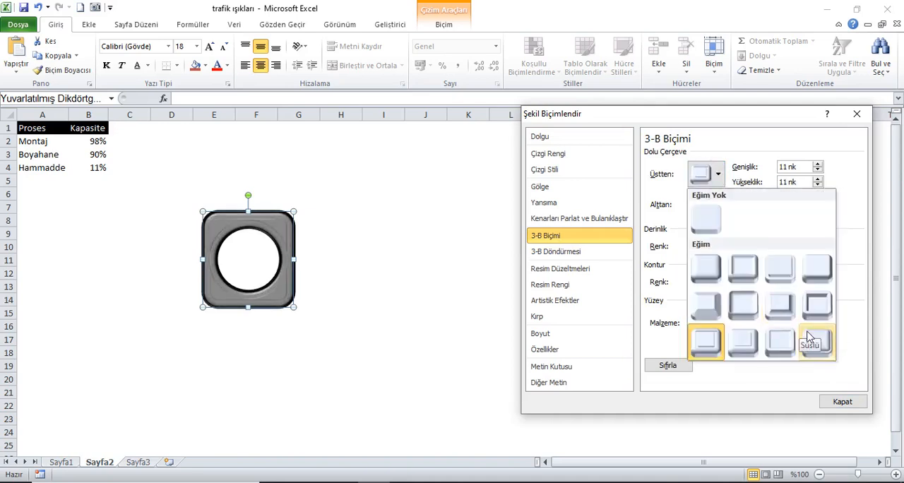
click(706, 268)
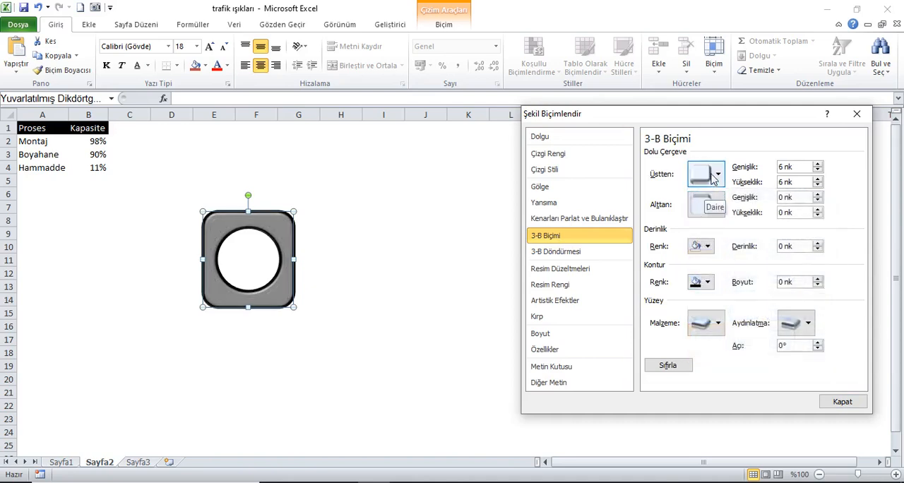
click(716, 176)
click(817, 339)
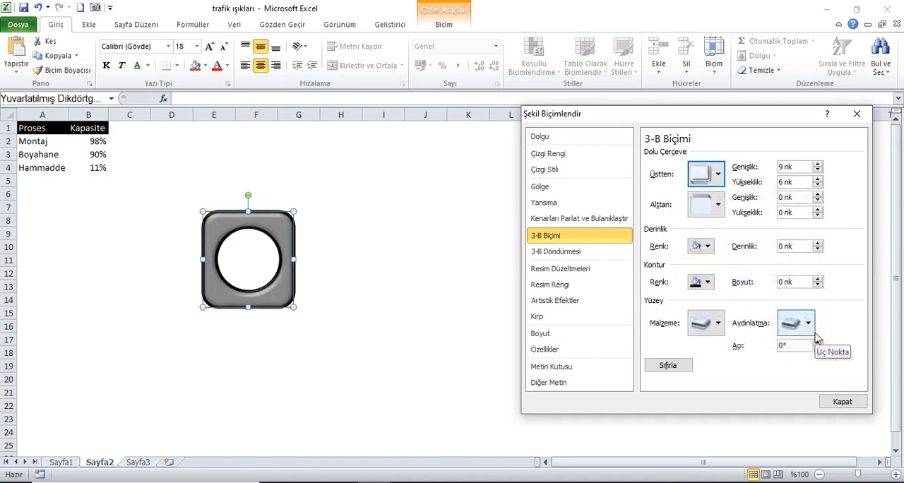
- Set the housing's 3-D surface material to the fourth Standart option
click(718, 326)
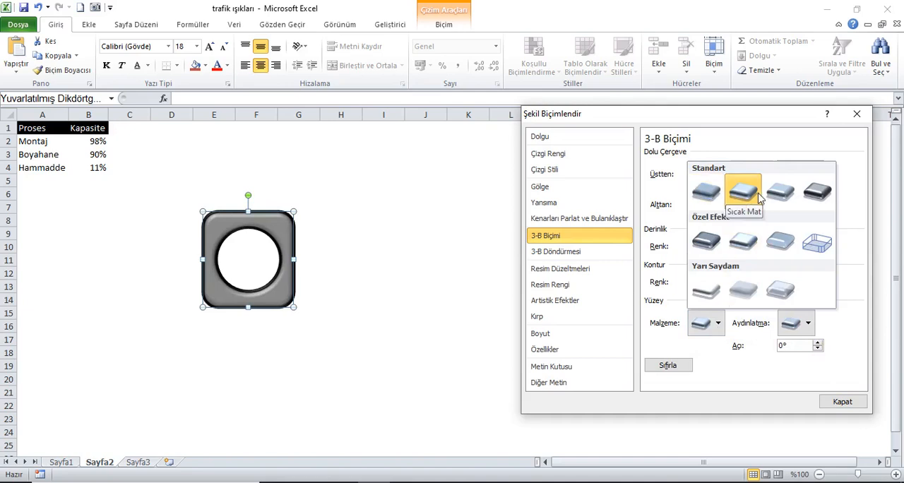
click(814, 195)
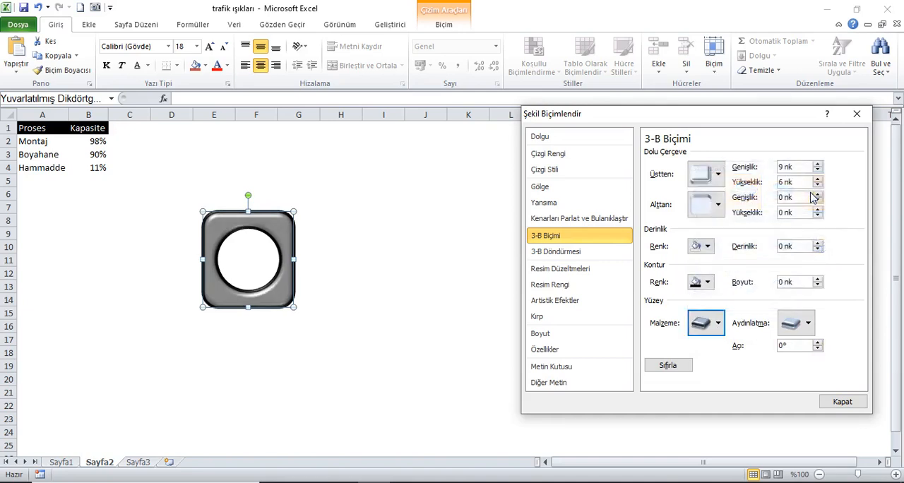
click(716, 324)
click(805, 194)
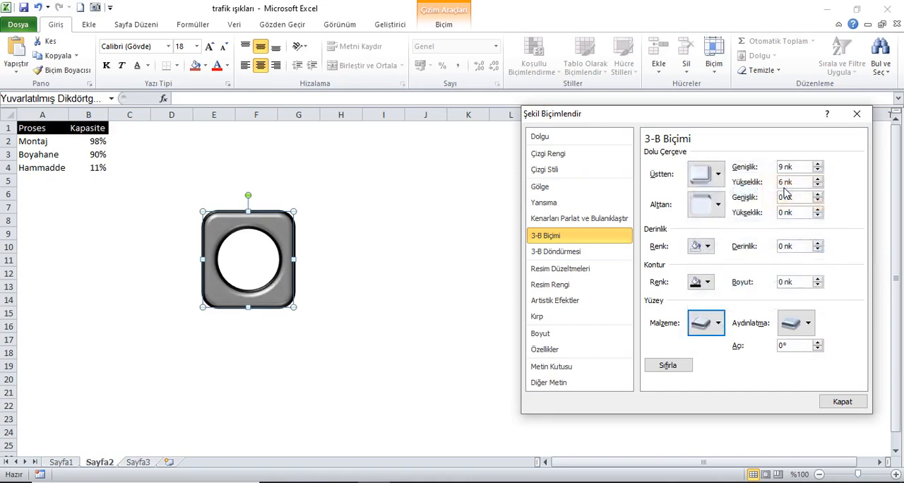
- Set the housing's 3-D lighting to the third Belirsiz preset and close the shape formatting
click(808, 325)
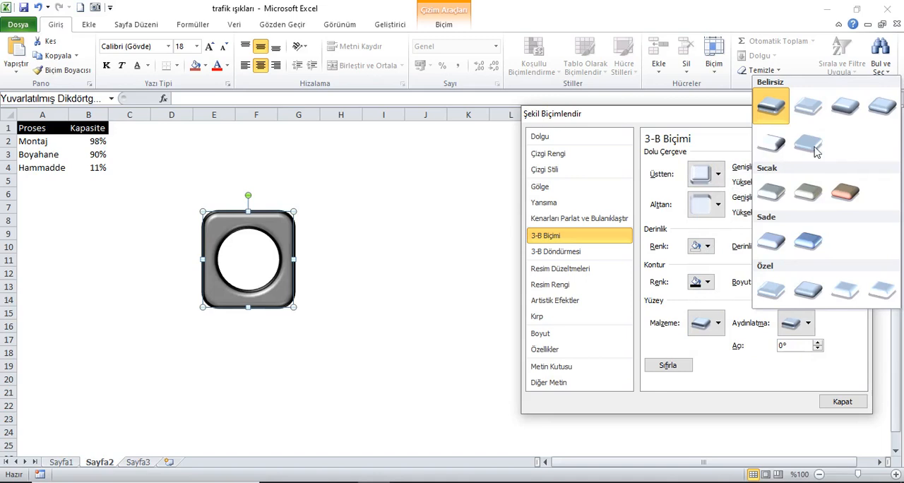
click(809, 108)
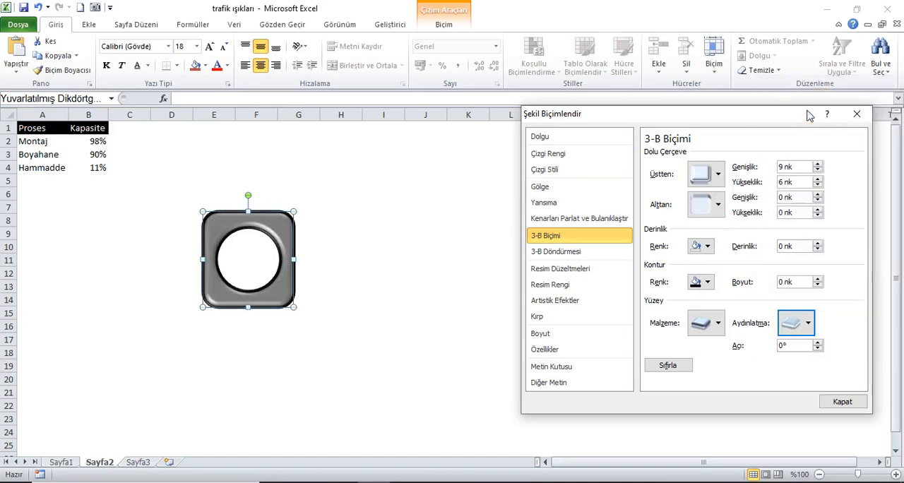
click(801, 325)
click(846, 108)
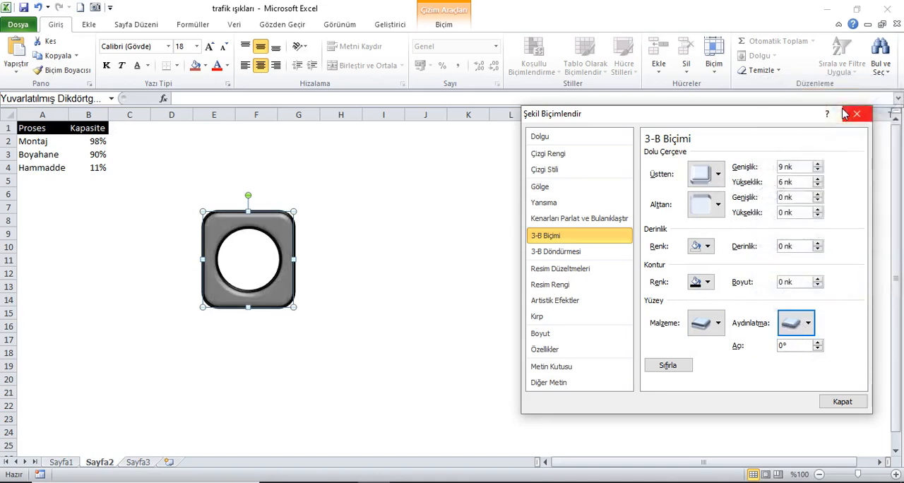
click(841, 403)
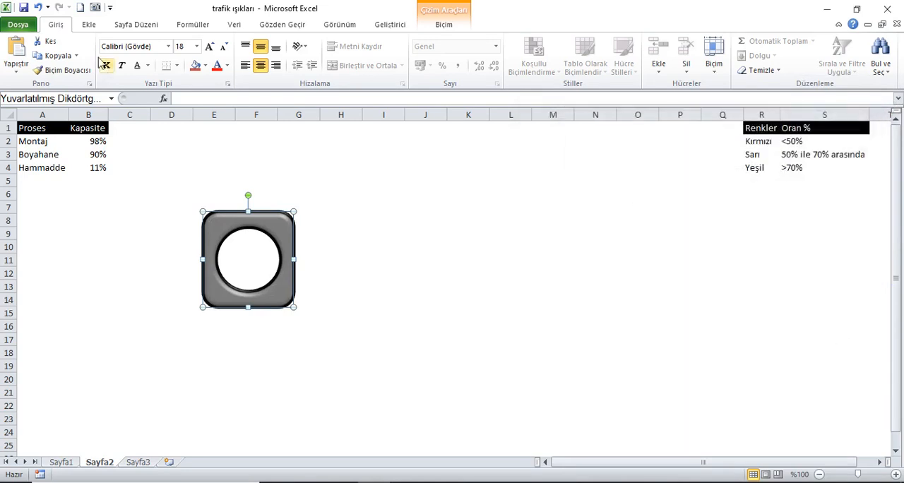
- Insert an oval of 2,54 × 2,54 cm and place it next to the housing, around columns H and I
click(88, 24)
click(143, 56)
click(191, 98)
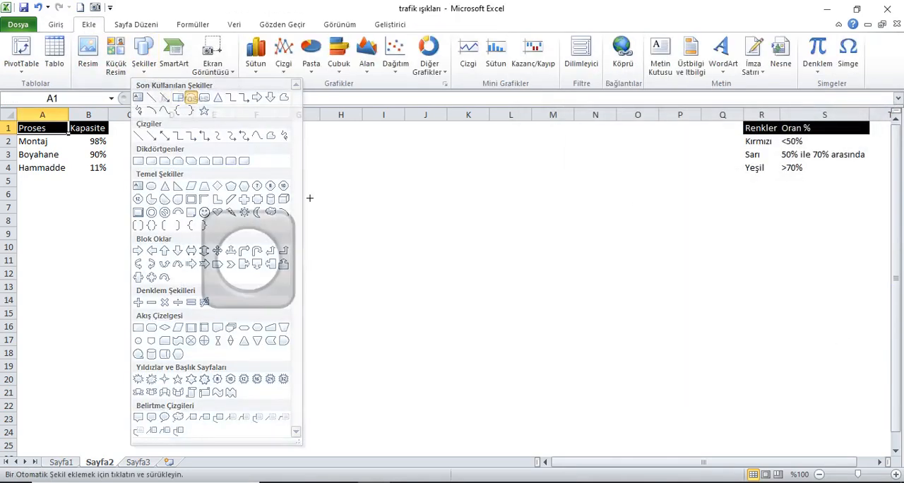
click(370, 262)
drag(399, 284, 379, 264)
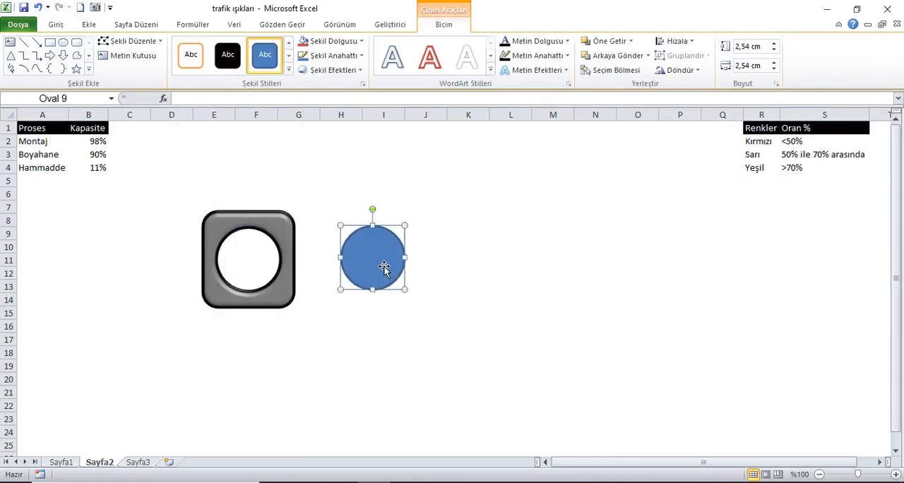
- Remove the outline of the blue circle beside the housing by setting its line colour to Çizgi yok
right_click(381, 264)
click(433, 253)
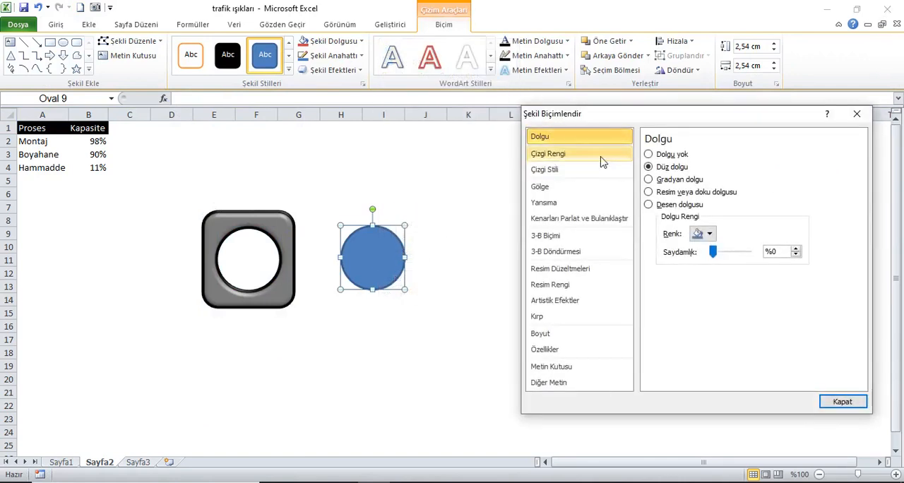
click(548, 154)
click(664, 156)
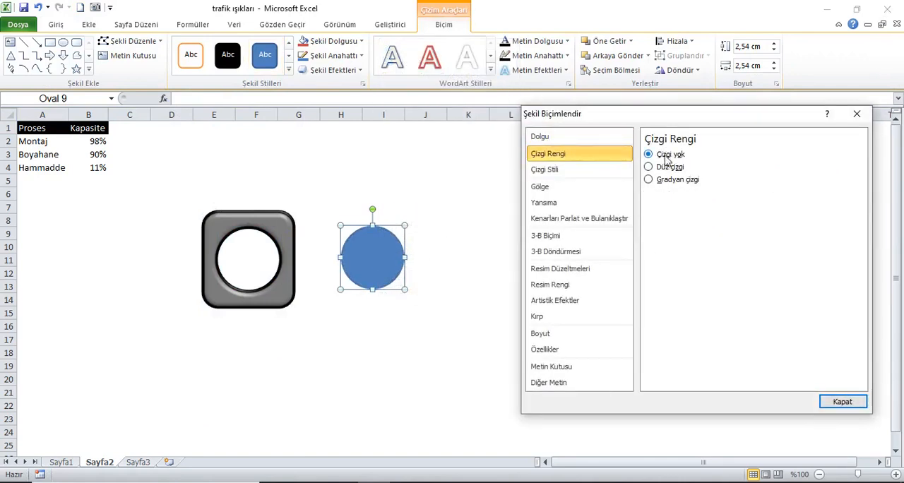
- Give the circle a gradient fill (Gradyan dolgu) and colour both the first and last gradient stops white
click(566, 138)
click(649, 180)
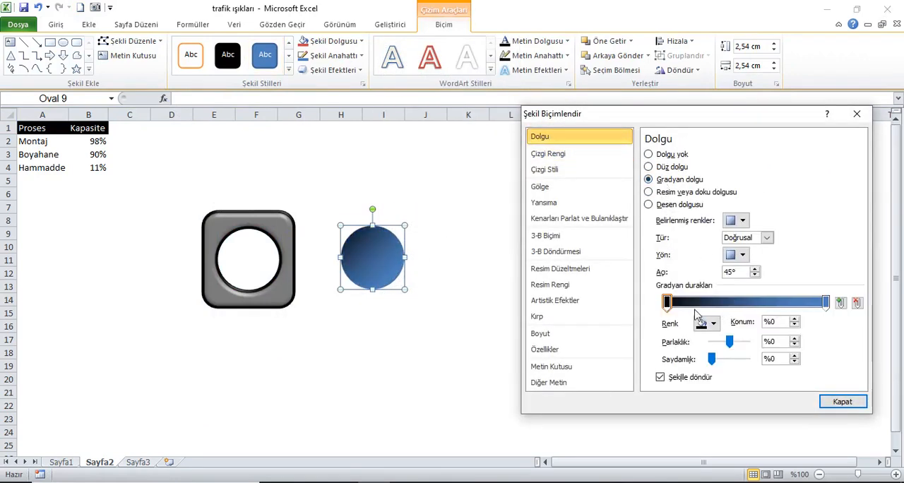
click(711, 323)
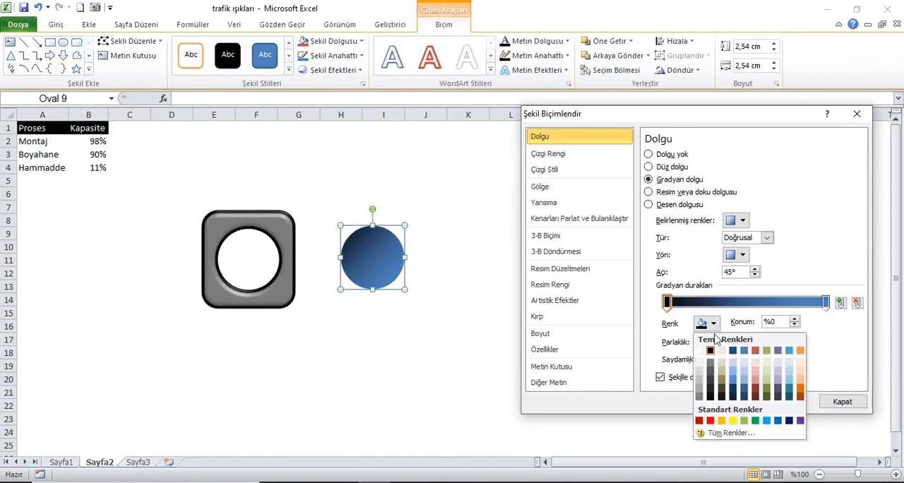
click(700, 351)
click(826, 302)
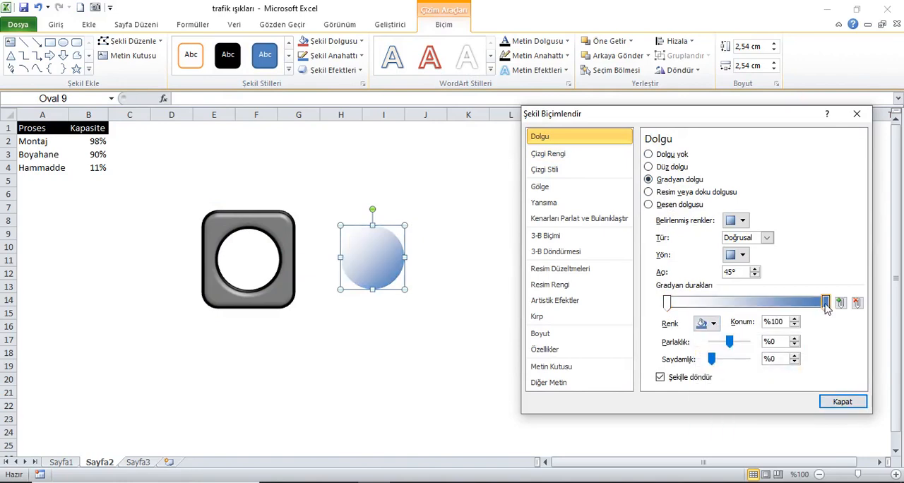
click(713, 324)
click(699, 350)
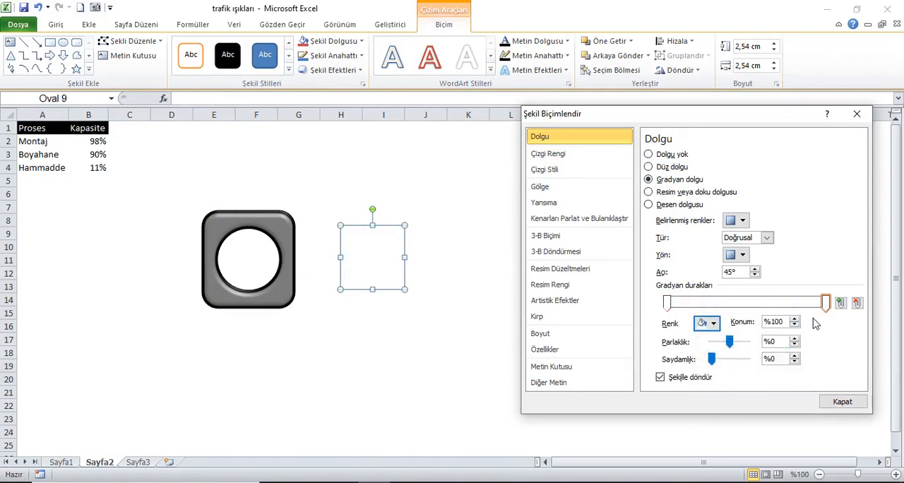
- Fill cells H7:K16 behind the circle with black and reselect the circle
drag(358, 211, 489, 328)
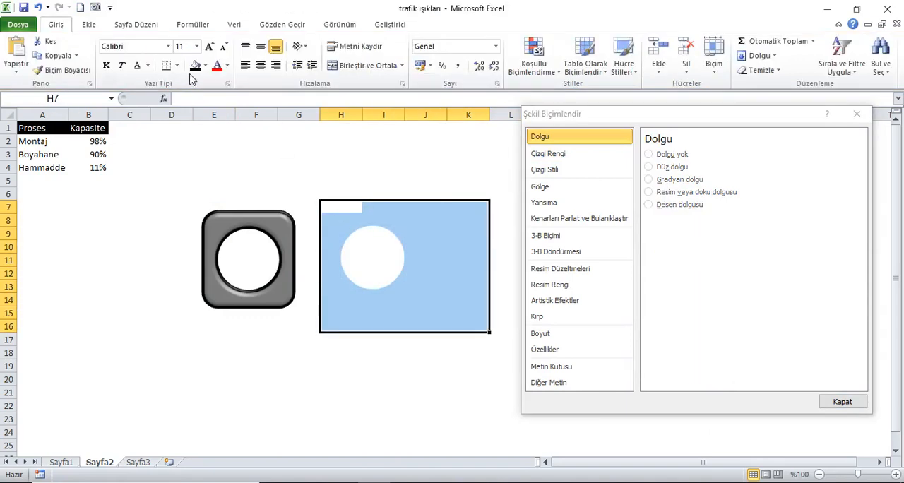
click(195, 65)
click(395, 254)
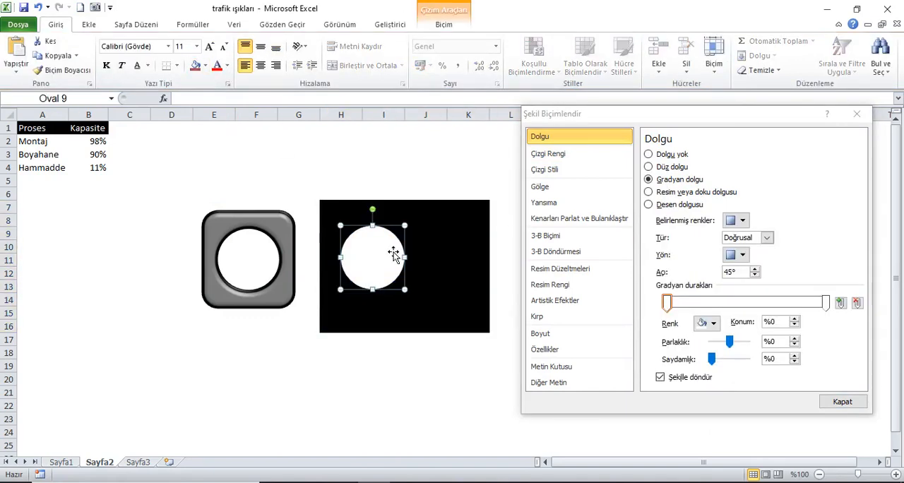
- Set the circle's gradient transparency to 30% at the first stop and 100% at the last stop
click(667, 303)
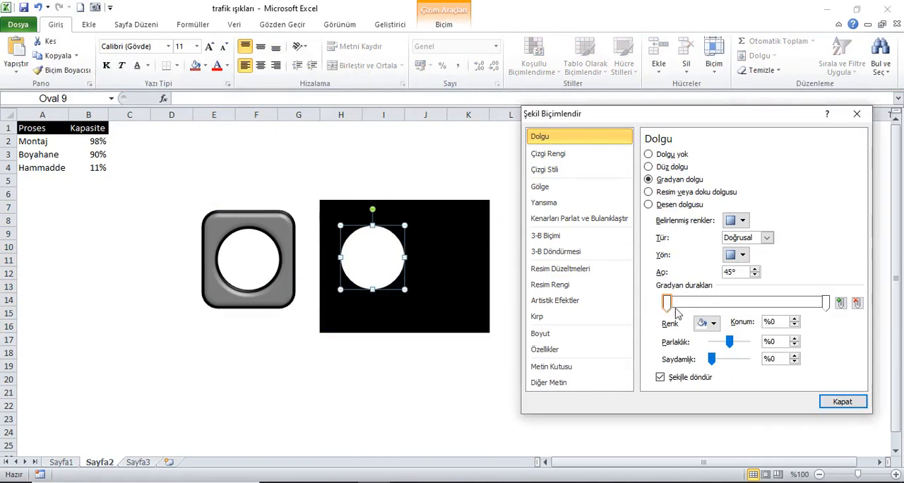
drag(711, 358, 715, 358)
double_click(795, 357)
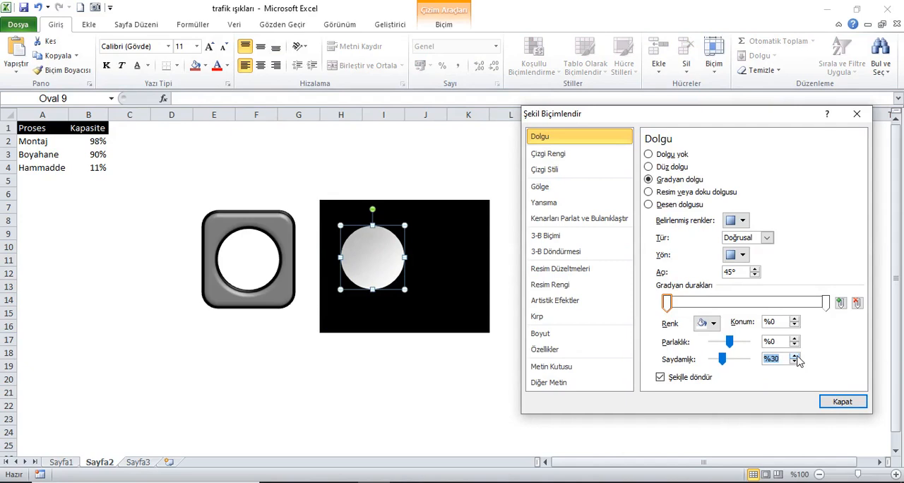
click(825, 302)
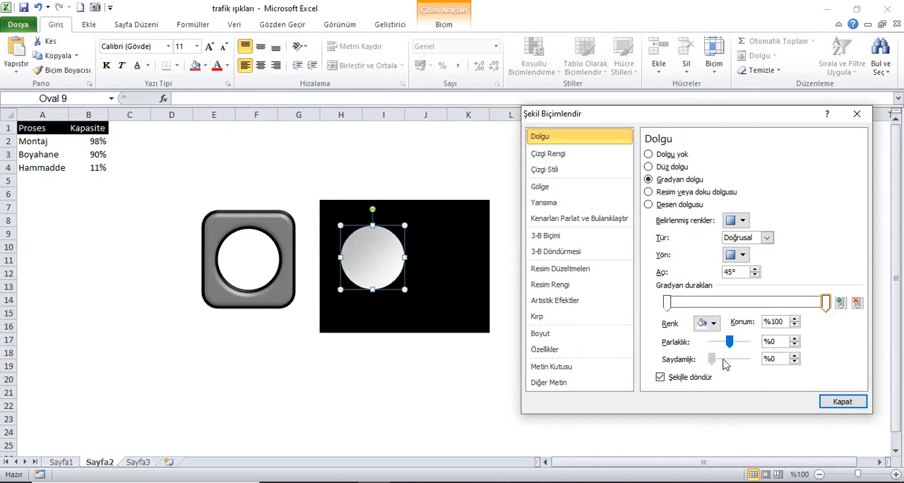
drag(713, 359, 751, 364)
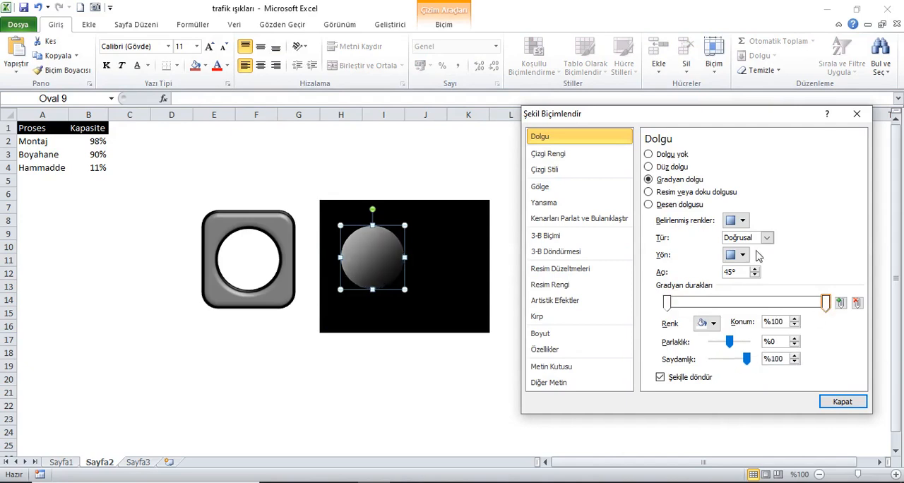
- Change the circle's gradient type to Yol and move its transparent end stop to 25%
click(764, 238)
click(750, 285)
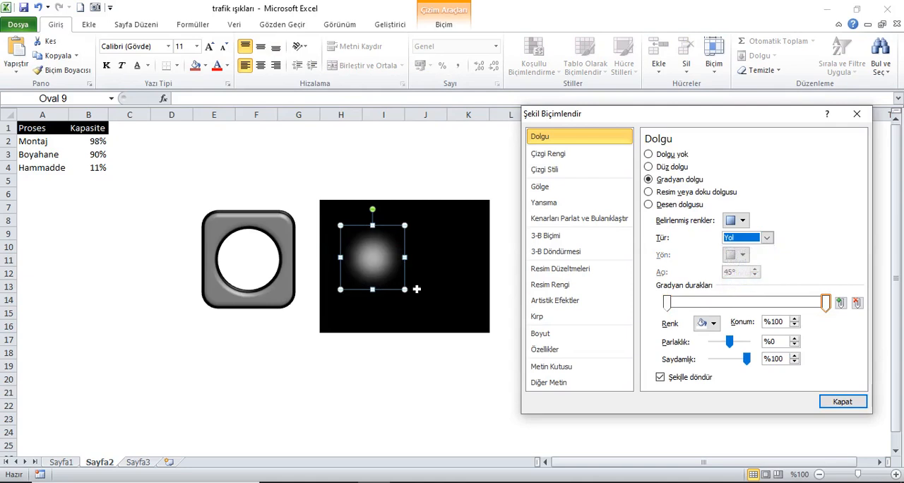
drag(825, 302, 709, 307)
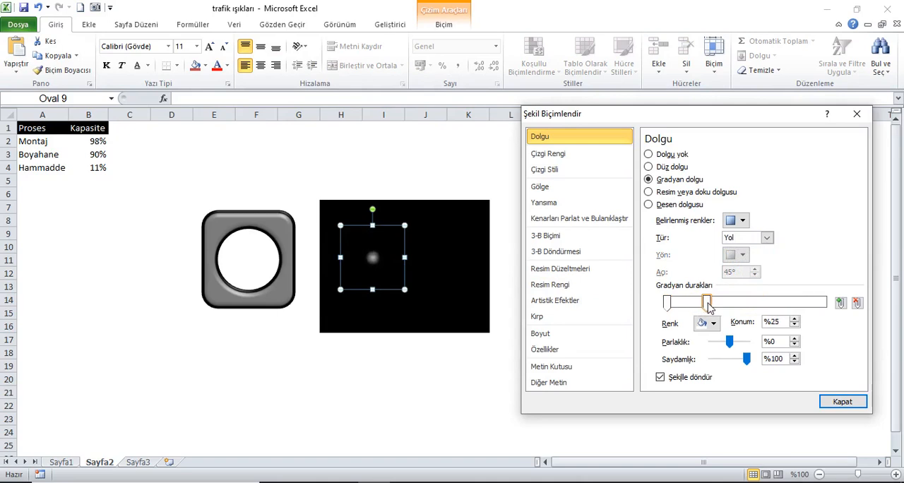
- Duplicate the glow circle into columns J and K and move the copy's transparent gradient stop to 40%
click(456, 264)
click(394, 252)
drag(411, 278, 492, 295)
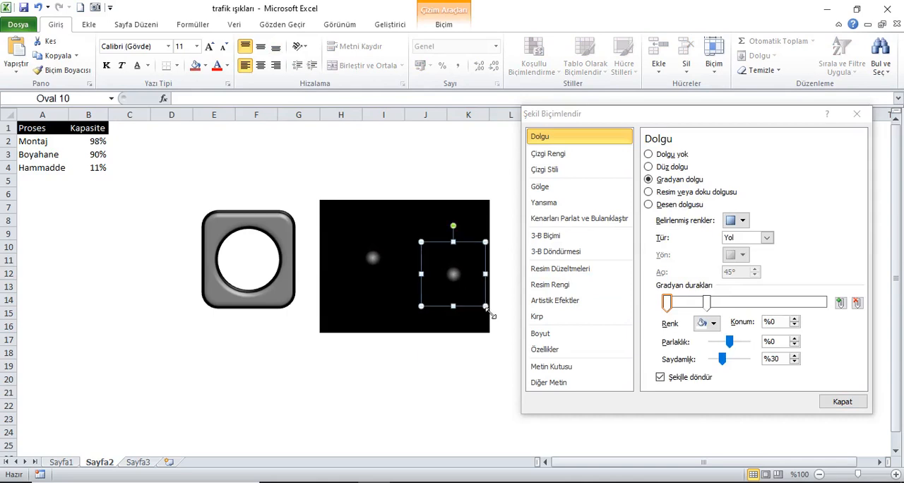
right_click(473, 288)
click(446, 300)
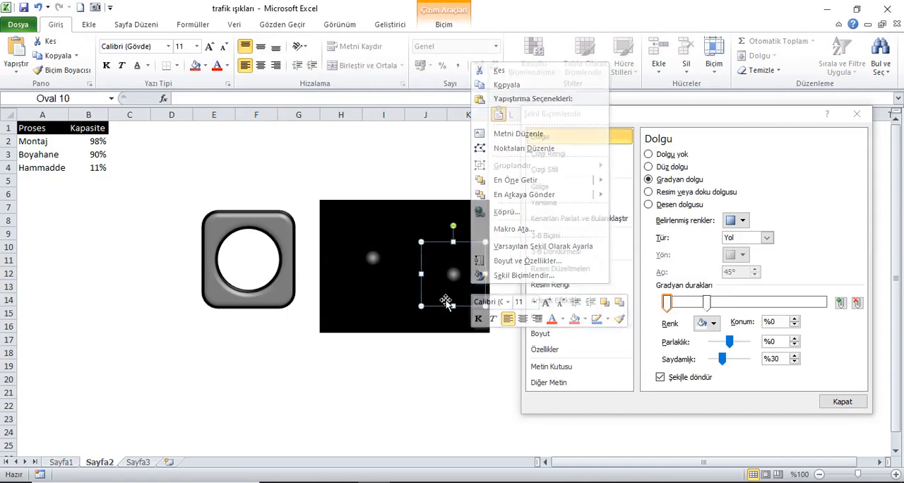
drag(706, 303, 733, 305)
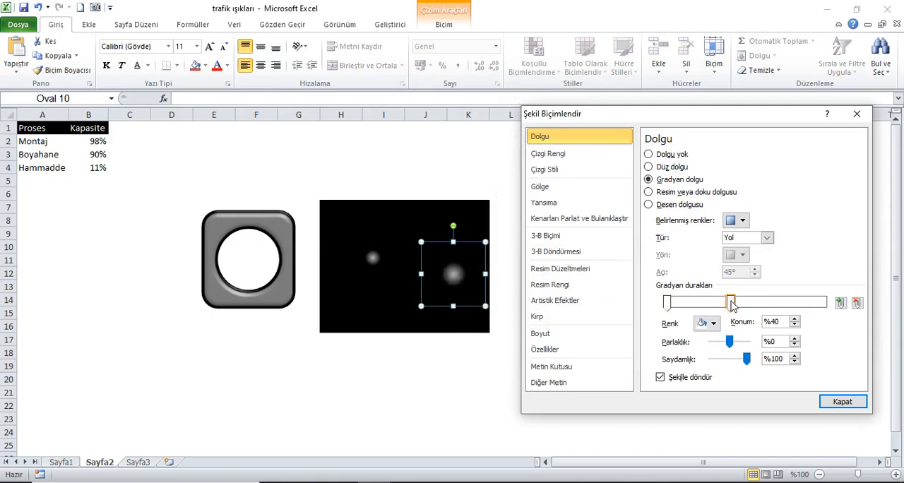
- Duplicate the second glow circle into columns H and I, with a Doğrusal gradient and its transparent stop at 50%
click(459, 283)
drag(466, 286, 380, 302)
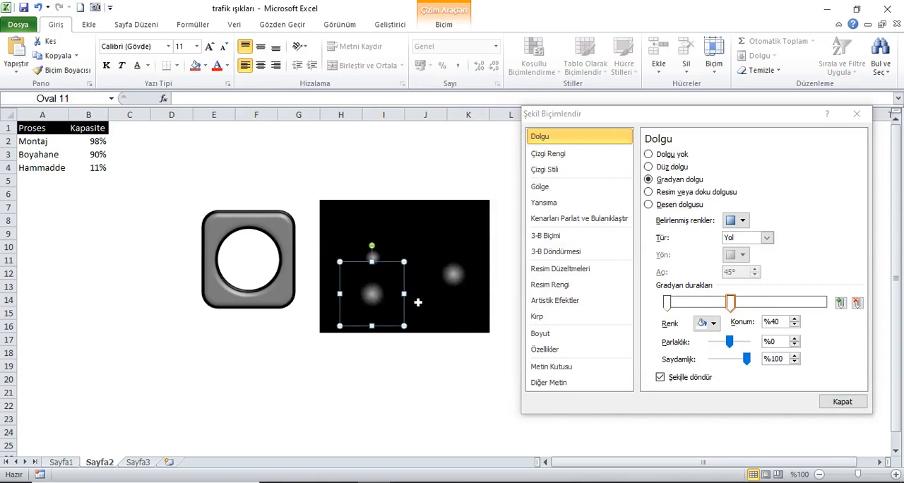
click(767, 237)
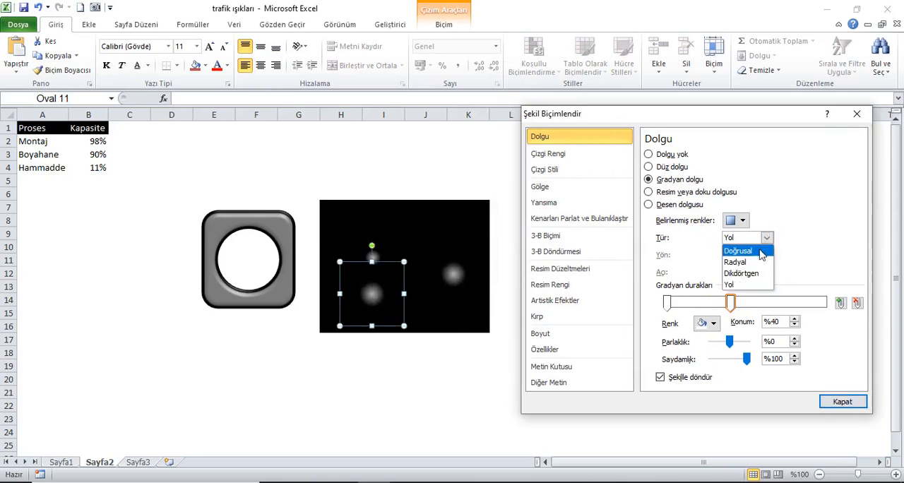
click(761, 252)
drag(731, 305, 749, 309)
- Overlap the three gradient circles around columns H and I to form one lens highlight, and close the shape formatting
drag(374, 296, 372, 250)
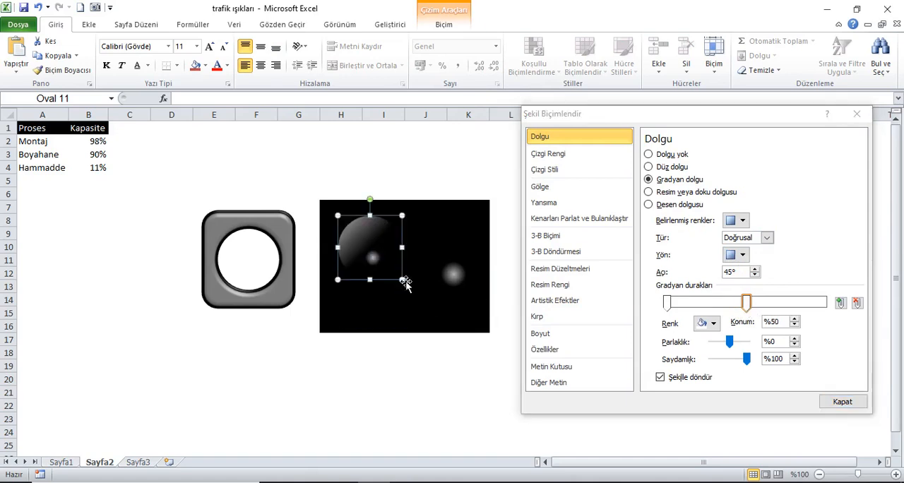
click(475, 288)
drag(475, 288, 374, 245)
click(376, 271)
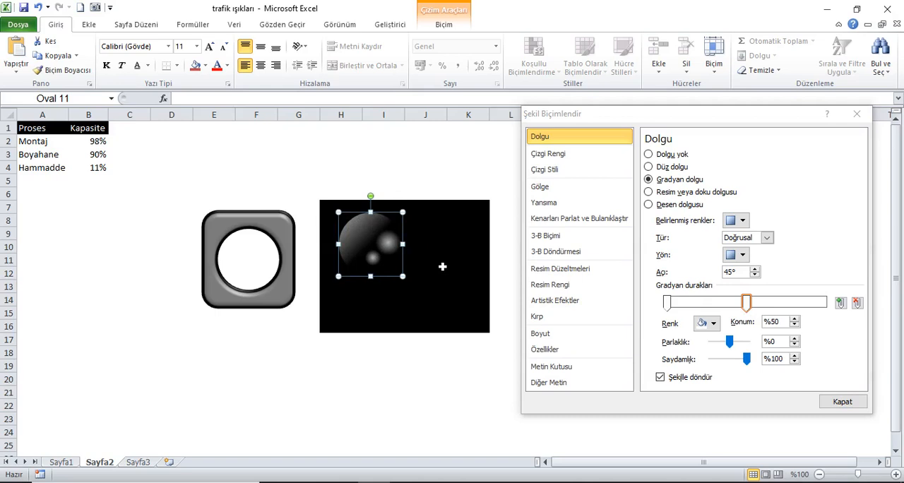
click(842, 401)
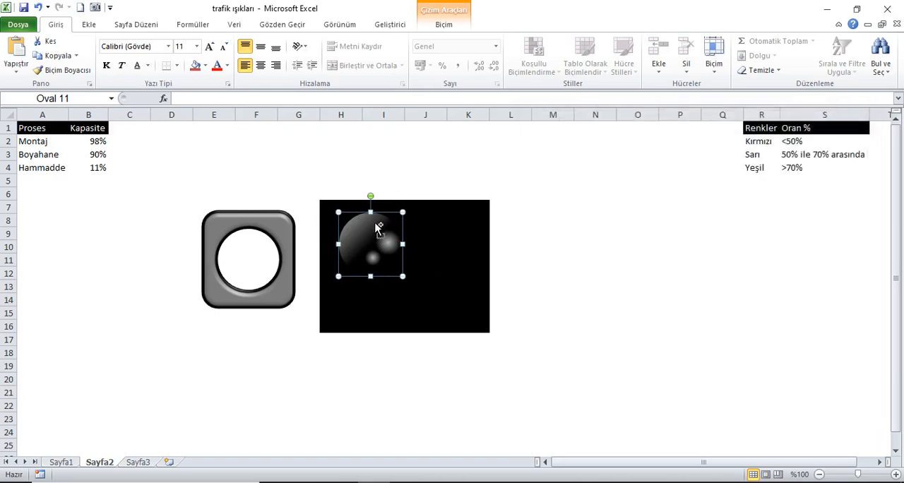
- Select the three overlapping highlight circles and group them
key(ctrl+a)
shift+click(285, 295)
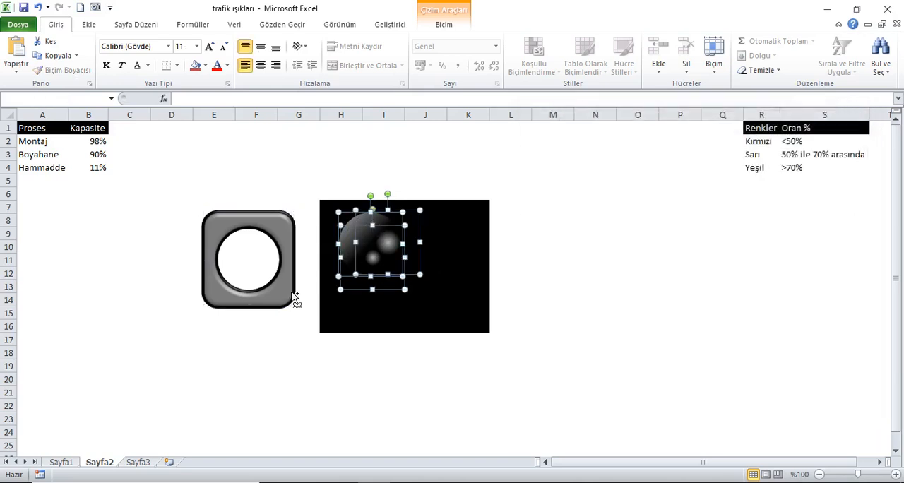
right_click(379, 241)
mouse_move(416, 308)
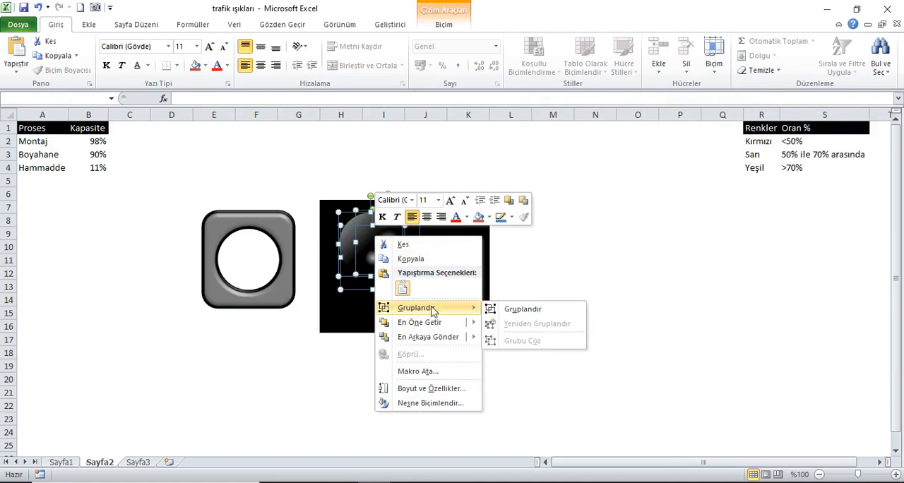
click(545, 308)
- Move the highlight group and the housing together over the black cells so the highlights sit in the round opening
click(466, 270)
click(408, 260)
drag(408, 260, 430, 273)
mouse_move(249, 235)
mouse_down()
mouse_move(393, 233)
mouse_move(389, 225)
mouse_up()
click(487, 235)
click(388, 242)
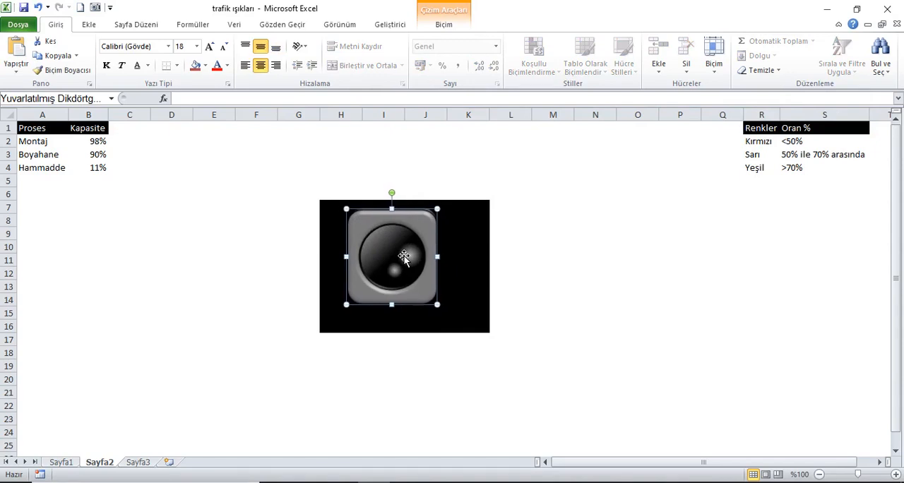
- Group the housing with the highlights and move the finished indicator to around columns D to F
shift+click(404, 257)
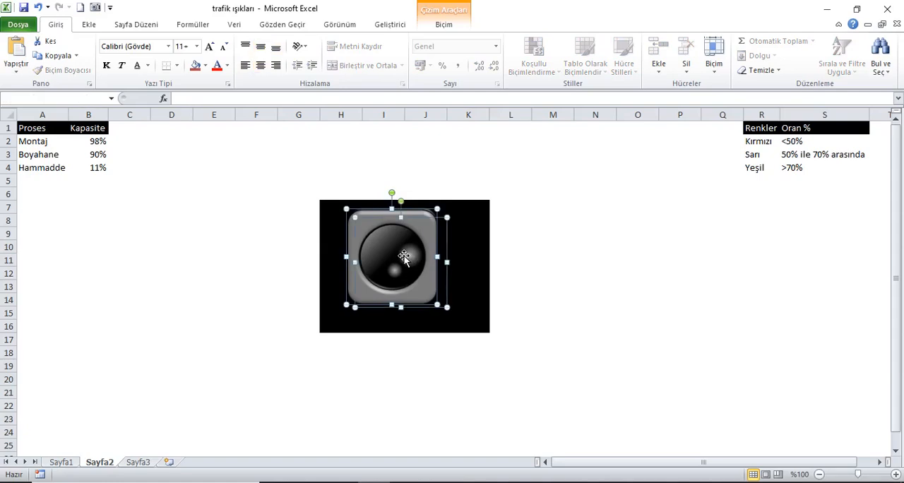
right_click(402, 252)
mouse_move(437, 317)
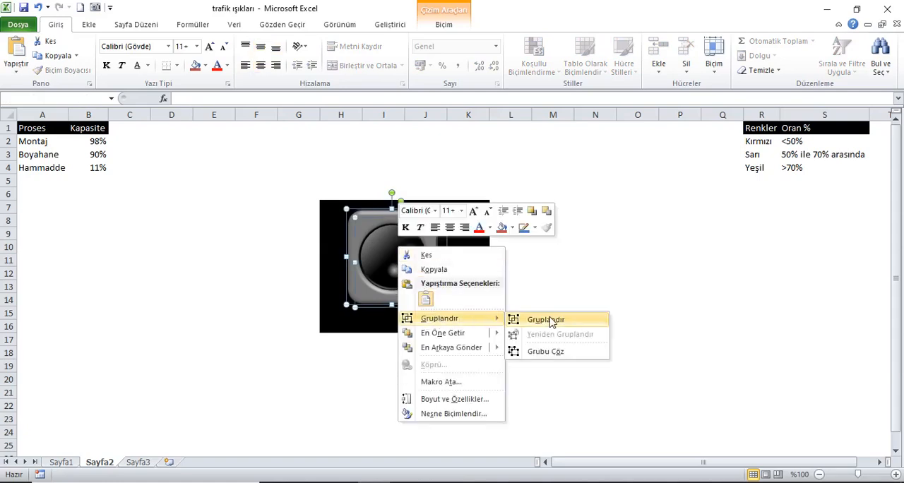
click(544, 319)
drag(421, 222, 240, 242)
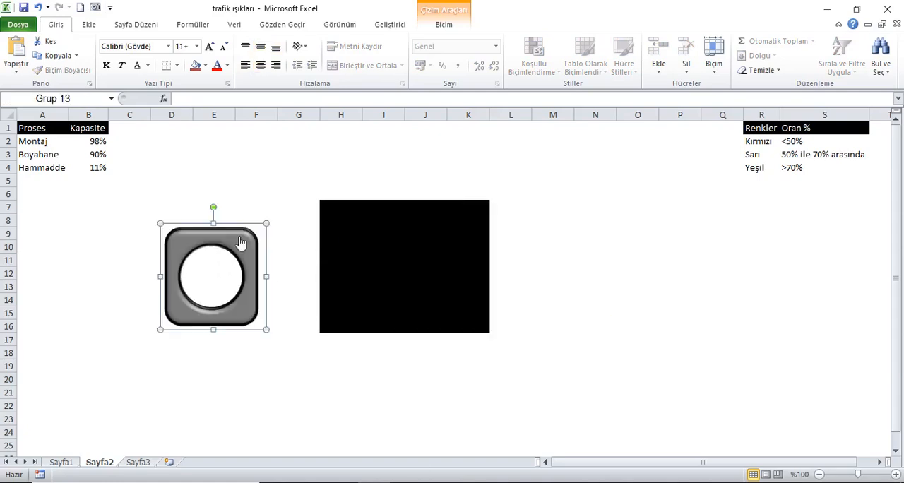
- Fill cells G5:L17 white to cover the black backdrop and move the indicator to around columns J to L
drag(300, 181, 504, 346)
click(205, 65)
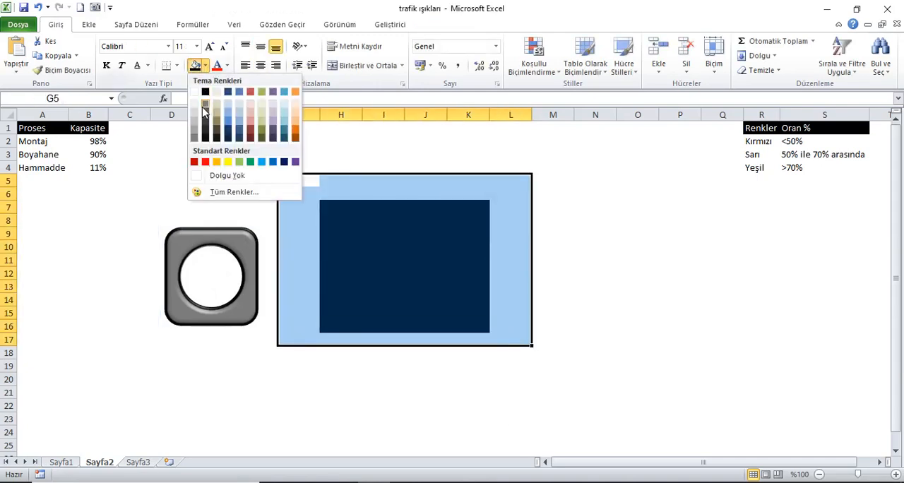
click(198, 90)
click(287, 206)
drag(239, 247, 461, 249)
click(384, 246)
- Fill cells E10:F15 with red to try out the light colour
drag(215, 251, 277, 315)
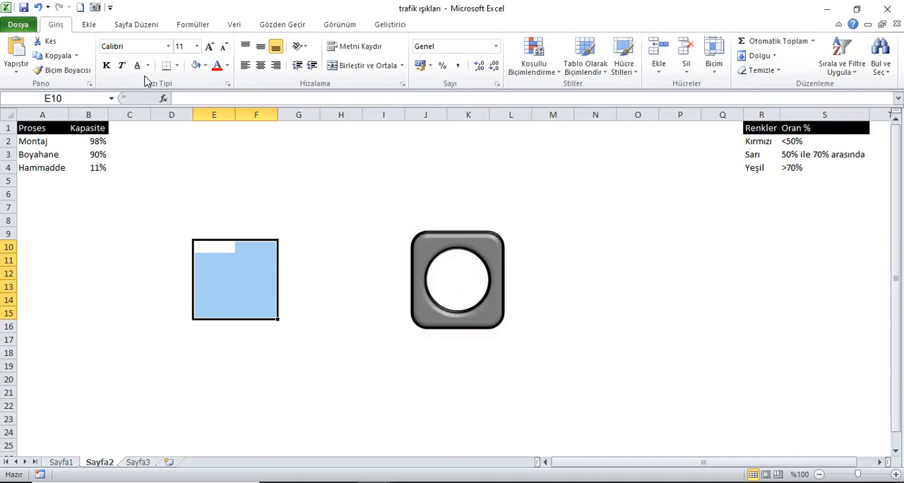
click(204, 65)
click(204, 161)
- Move the indicator to around columns H and I and remove the fill from cells E10:F15
drag(475, 253, 403, 257)
click(333, 220)
click(273, 252)
drag(204, 254, 262, 314)
click(205, 68)
click(222, 176)
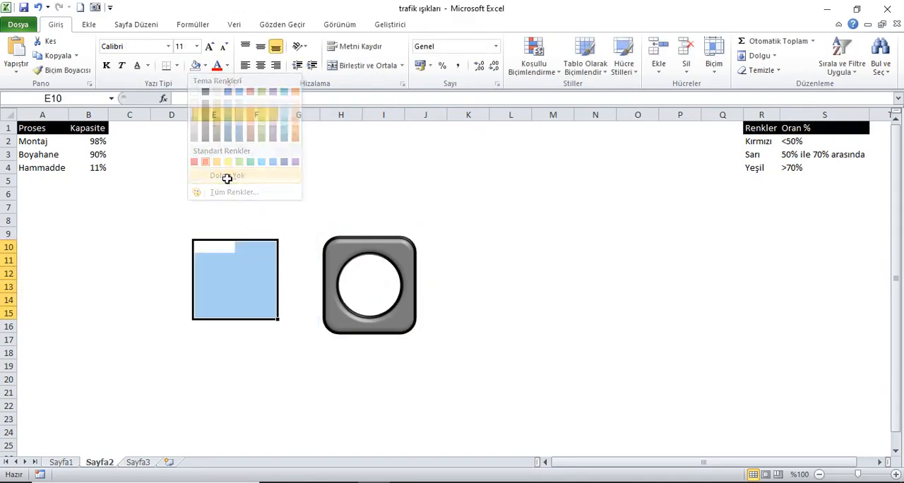
- Add a formula-based conditional formatting rule to cells E10:F15 that fills them red when =$B$2<50%
click(541, 70)
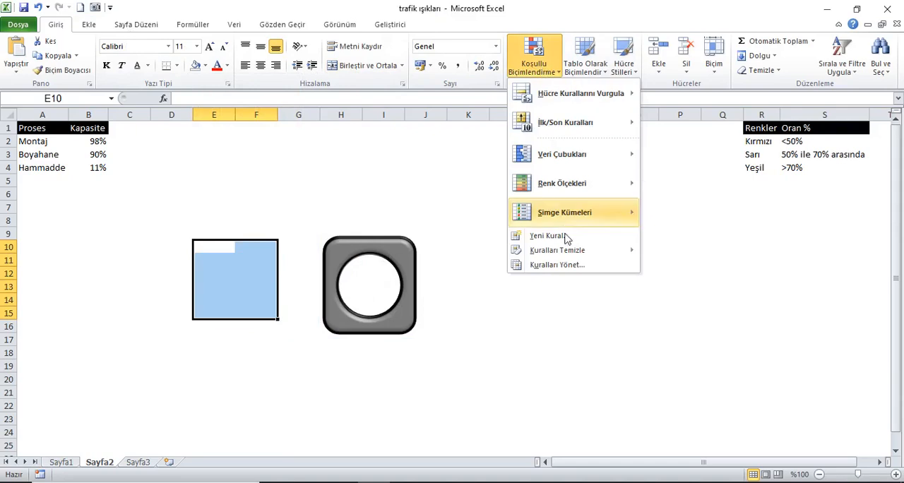
click(566, 262)
click(451, 210)
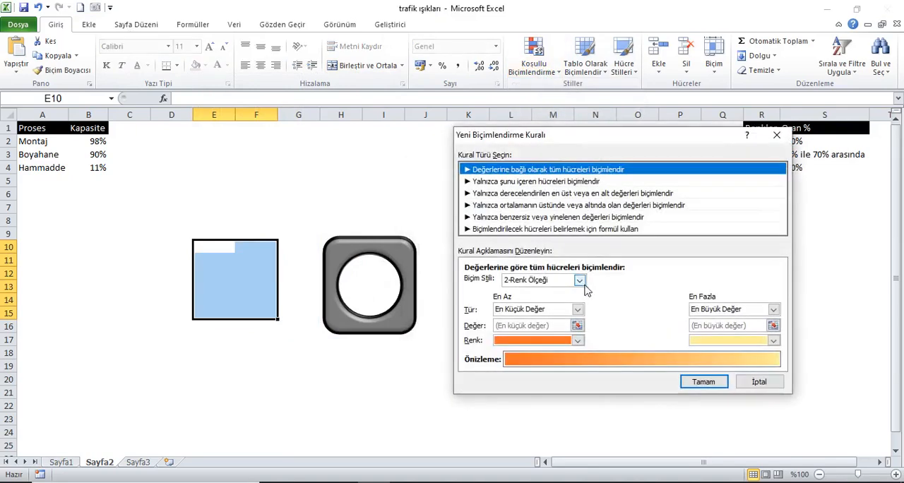
click(500, 230)
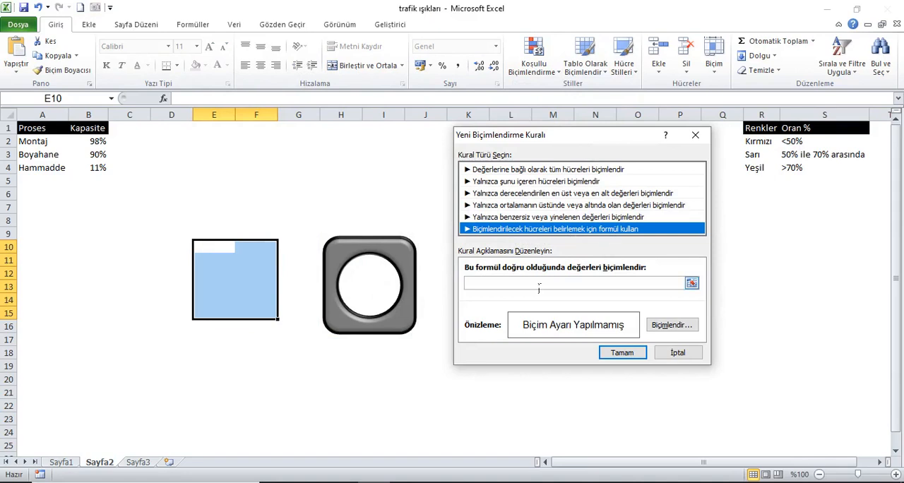
click(514, 285)
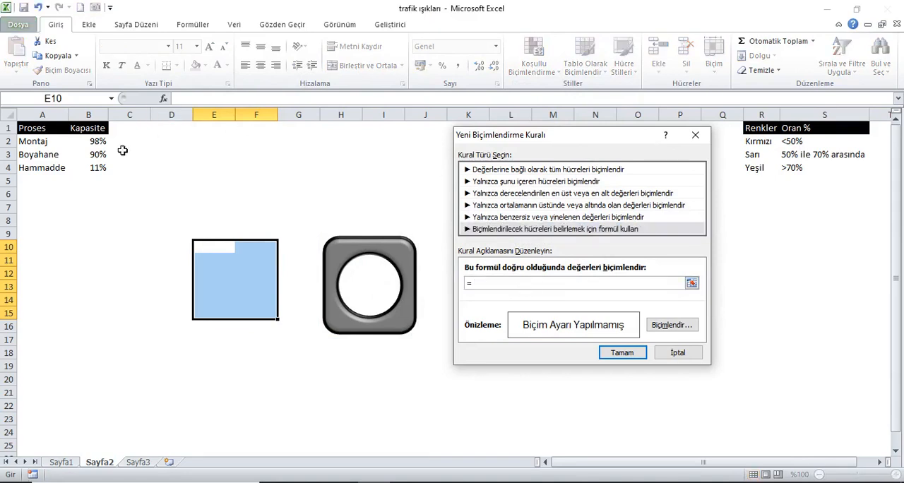
click(100, 143)
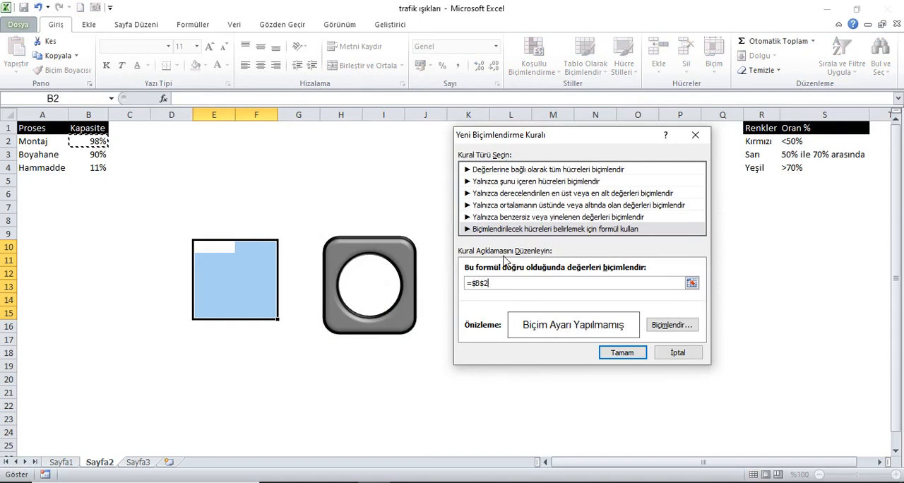
text(<50%)
click(674, 327)
click(497, 250)
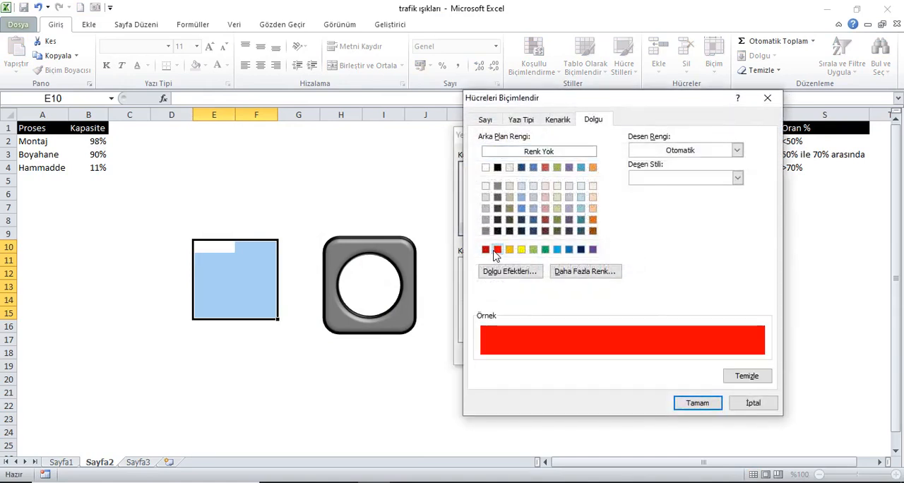
click(697, 403)
click(627, 353)
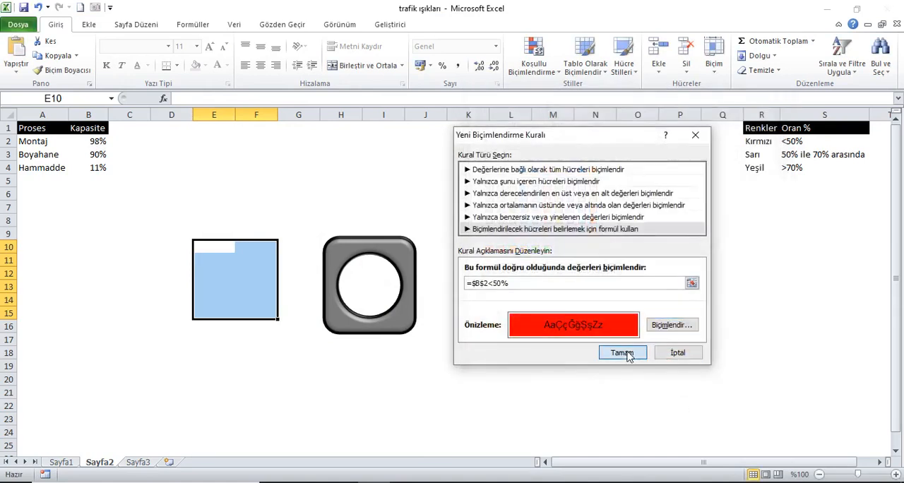
- Add a second formula-based rule for E10:F15 with a yellow fill when =VE($B$2>=50%;$B$2<=70%)
click(459, 211)
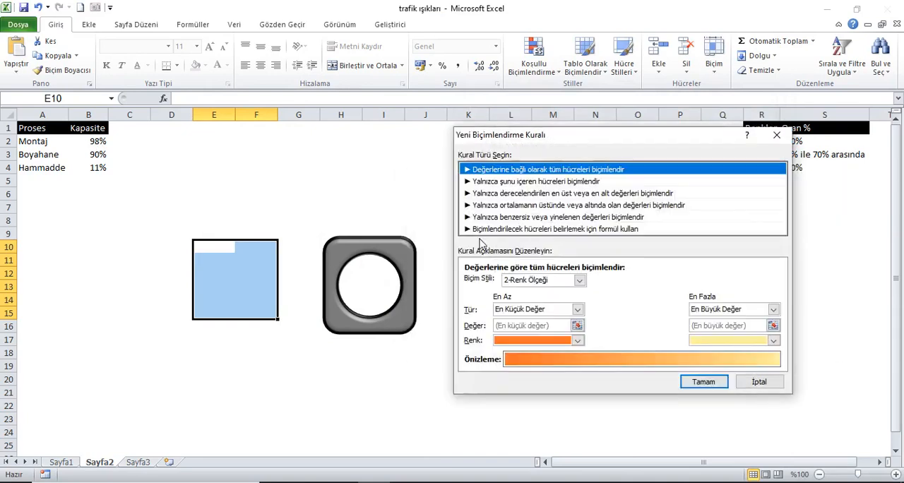
click(496, 230)
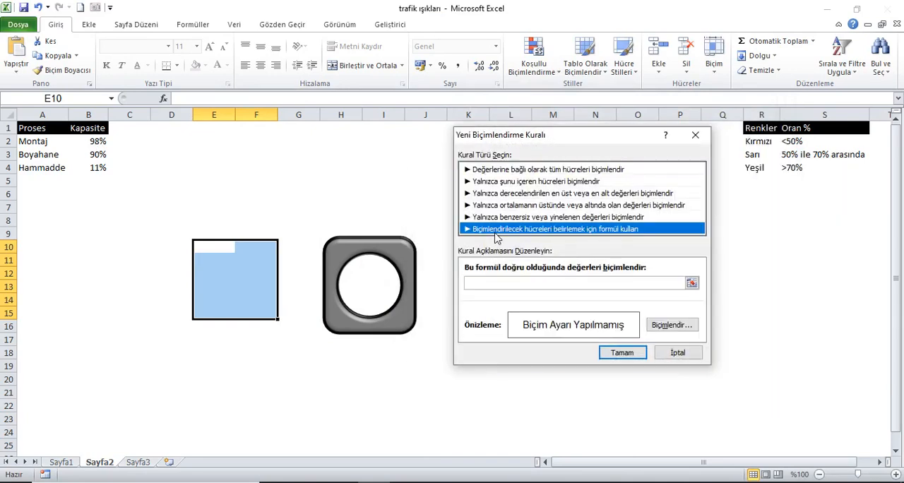
click(497, 287)
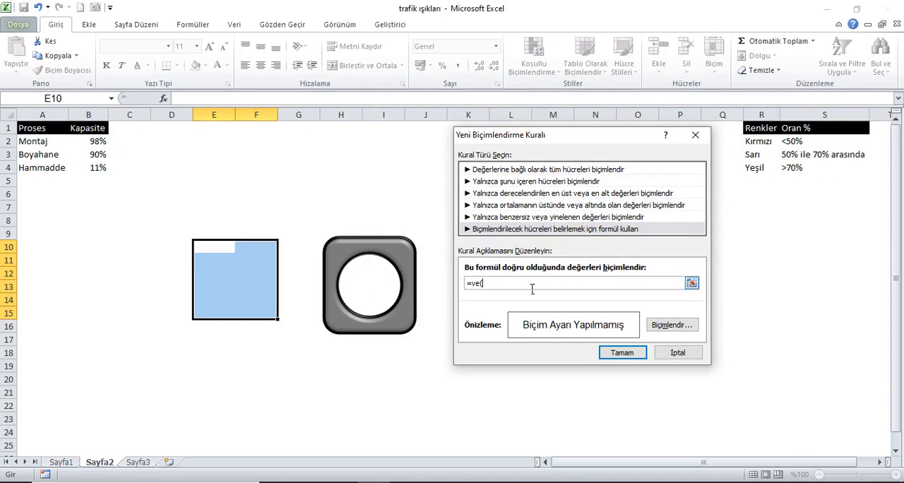
click(97, 144)
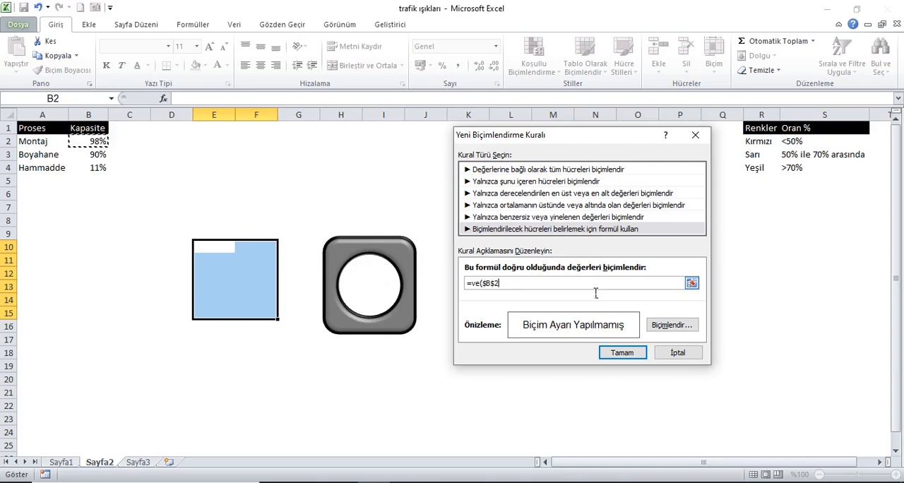
text(<)
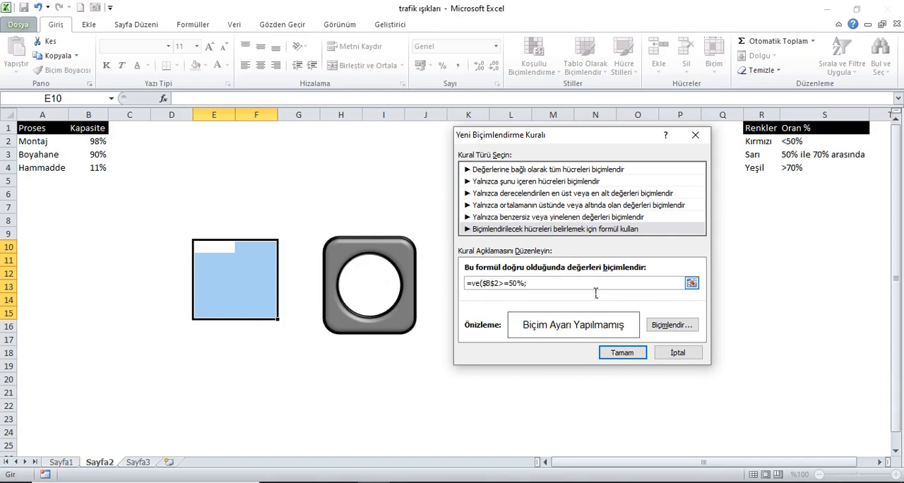
click(96, 142)
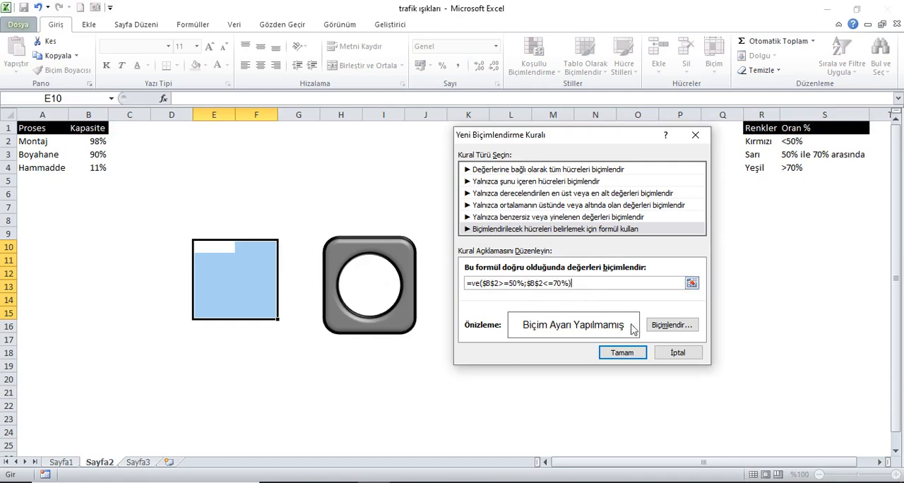
click(673, 328)
click(521, 250)
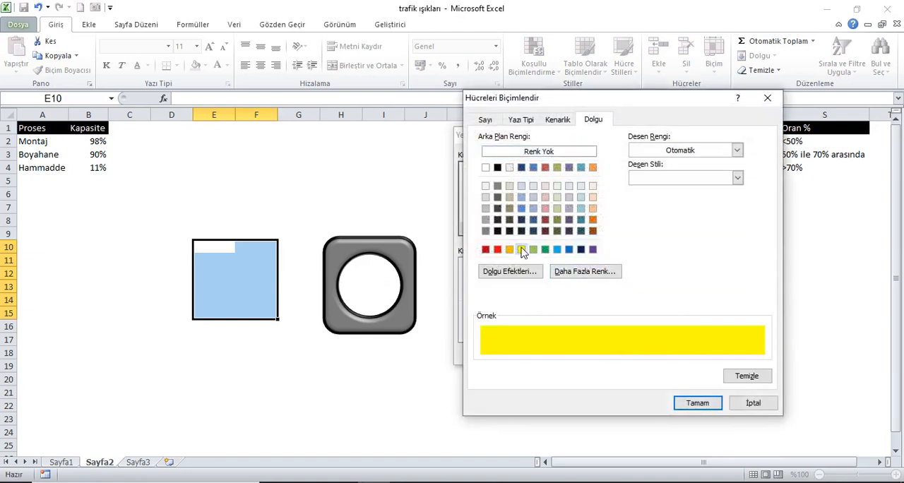
click(683, 403)
click(632, 353)
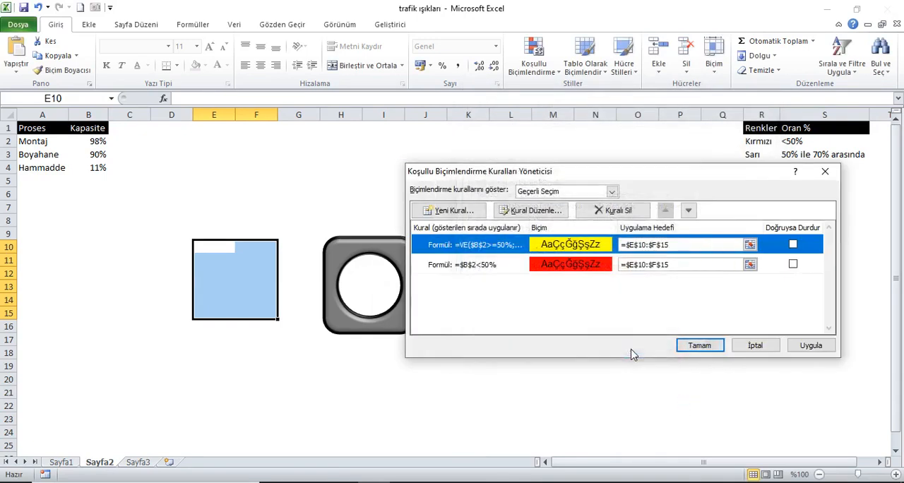
- Add a third formula-based rule for E10:F15 with a green fill when =$B$2>70%, and apply all the rules
click(460, 212)
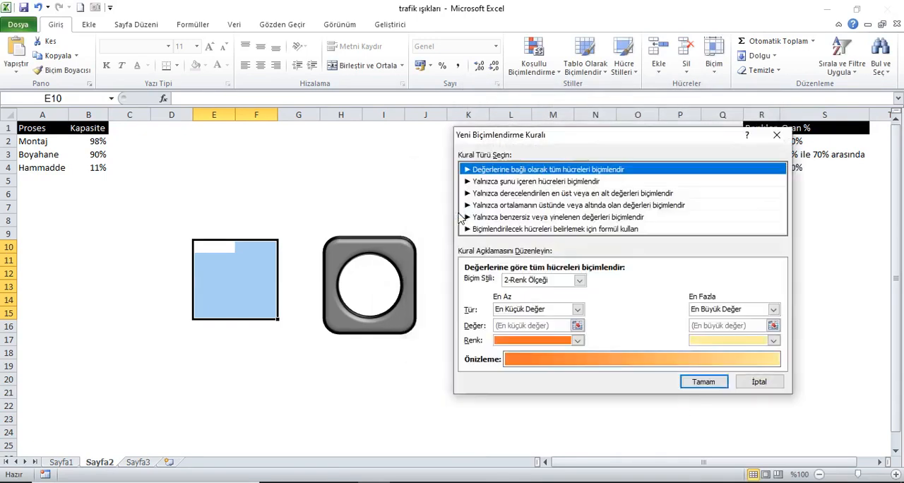
click(542, 229)
click(541, 288)
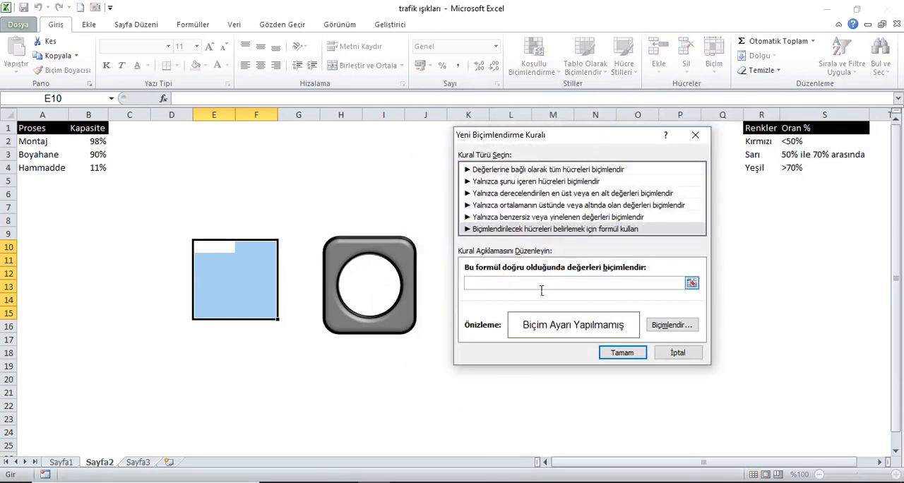
click(97, 143)
text(<)
click(671, 325)
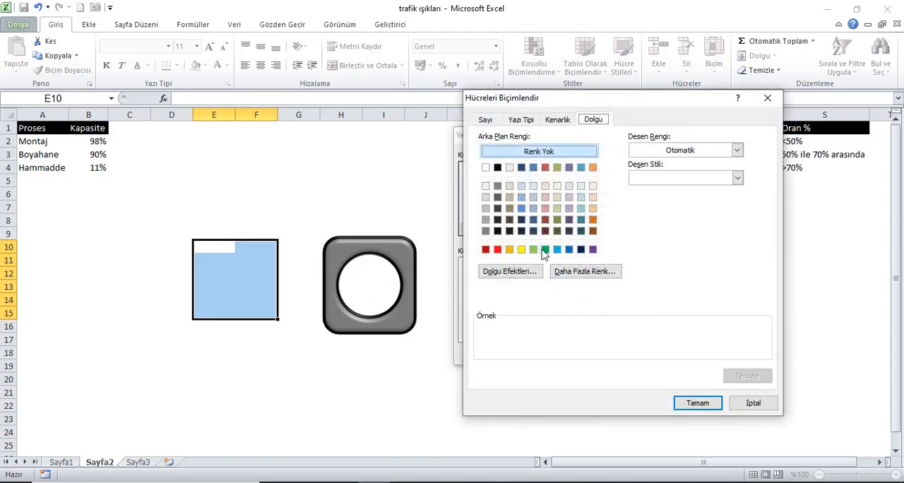
click(545, 249)
click(688, 403)
click(628, 349)
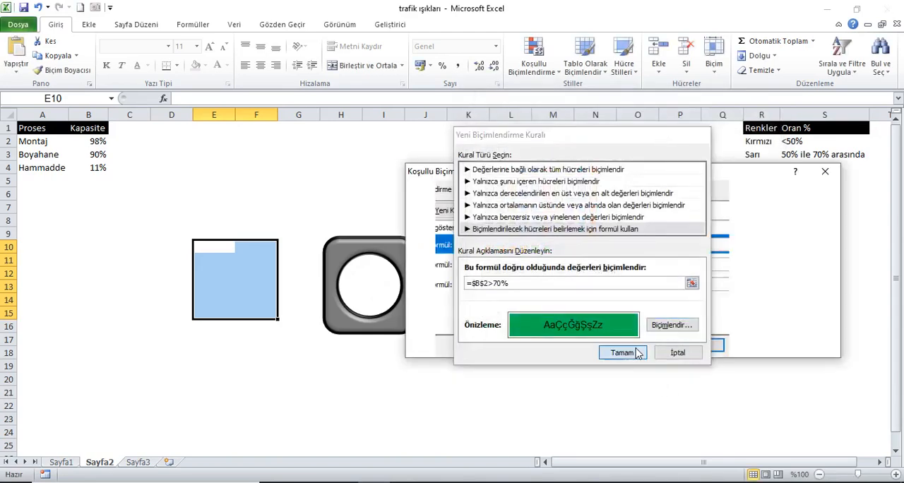
click(811, 345)
click(699, 345)
- Recalculate the workbook several times to test how the block's colour follows the Montaj capacity
click(98, 130)
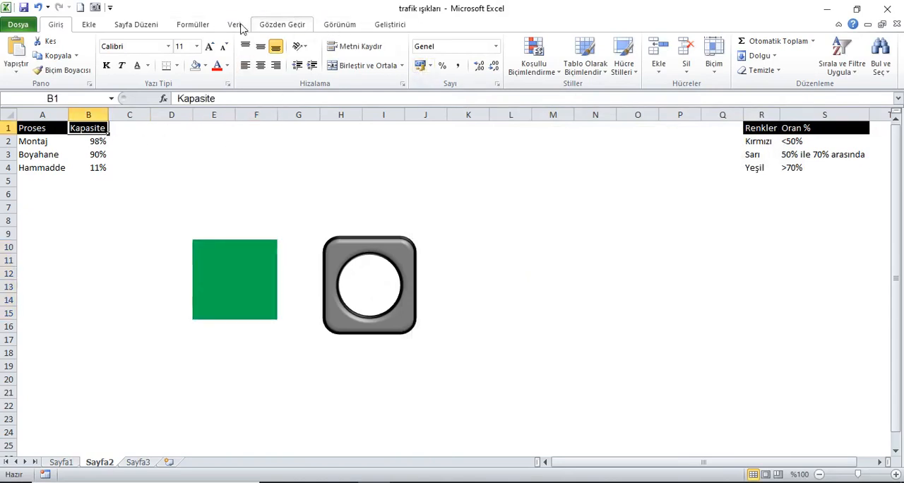
click(194, 25)
click(761, 51)
click(760, 50)
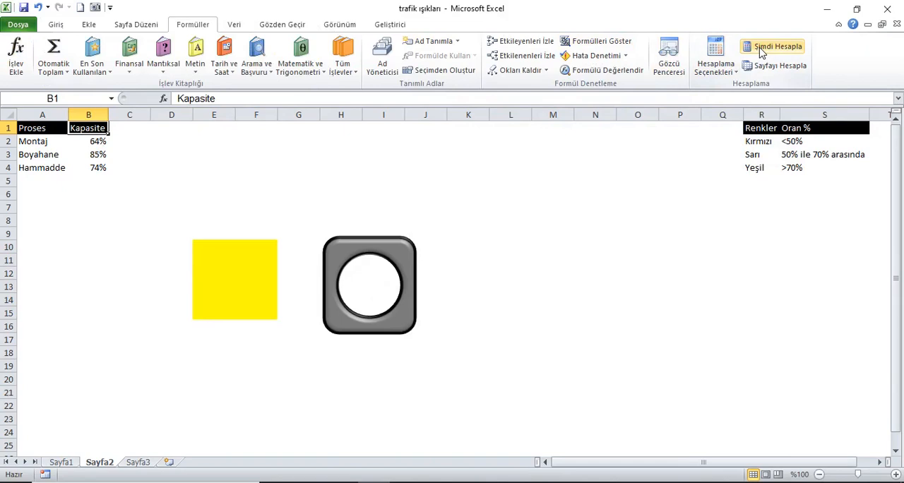
click(761, 51)
- Move the housing to around columns A to C below the table and copy cells E10:F15 to I10 and M10
drag(385, 256, 118, 336)
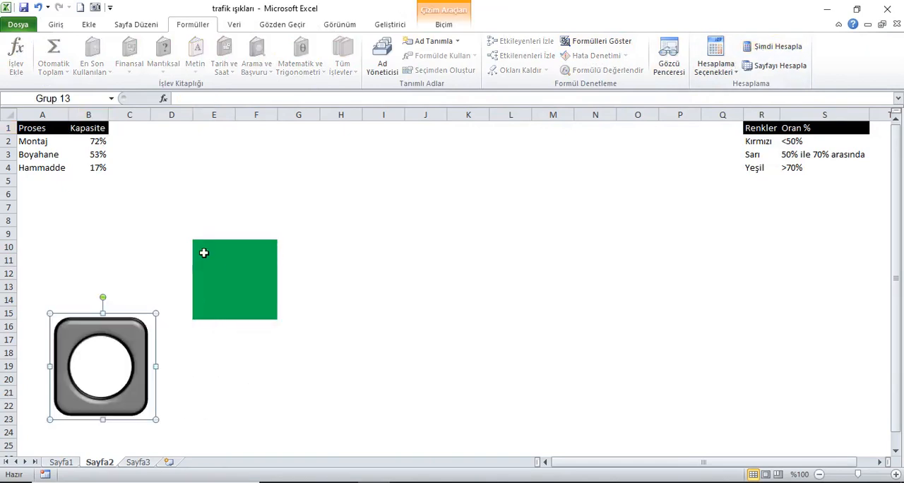
drag(201, 250, 252, 315)
key(ctrl+c)
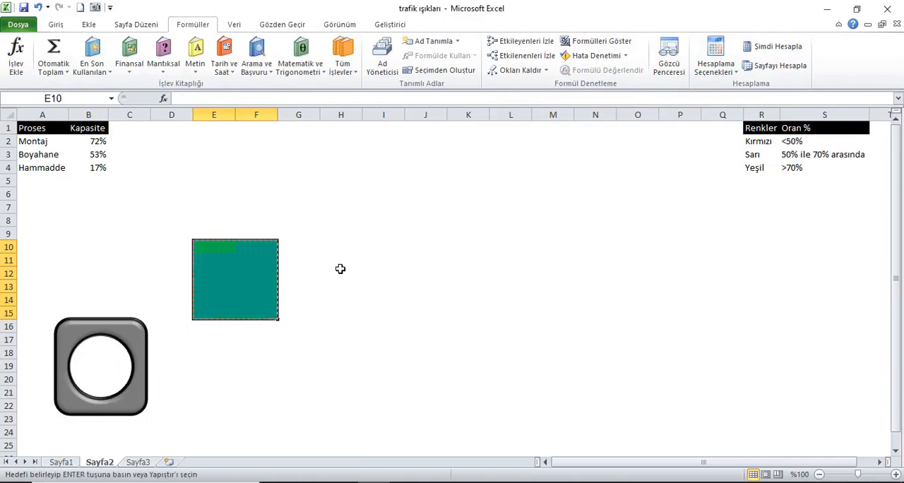
click(371, 247)
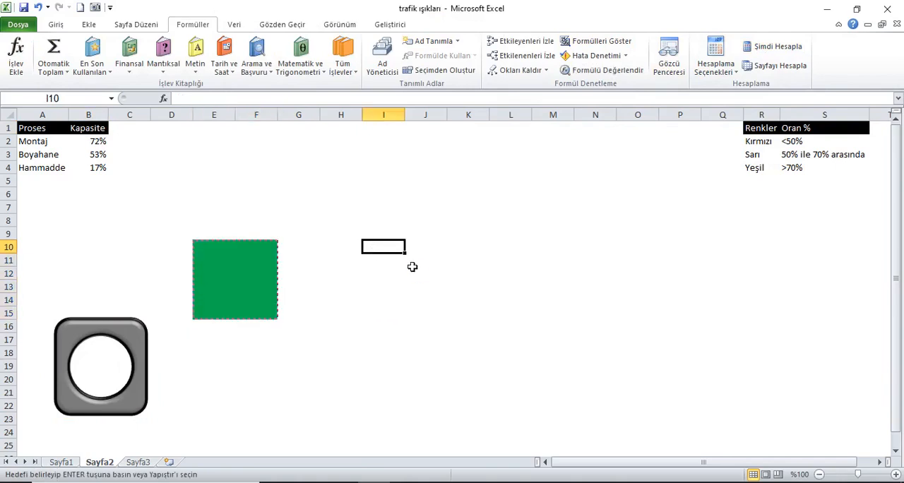
key(ctrl+v)
click(530, 247)
click(555, 248)
key(ctrl+v)
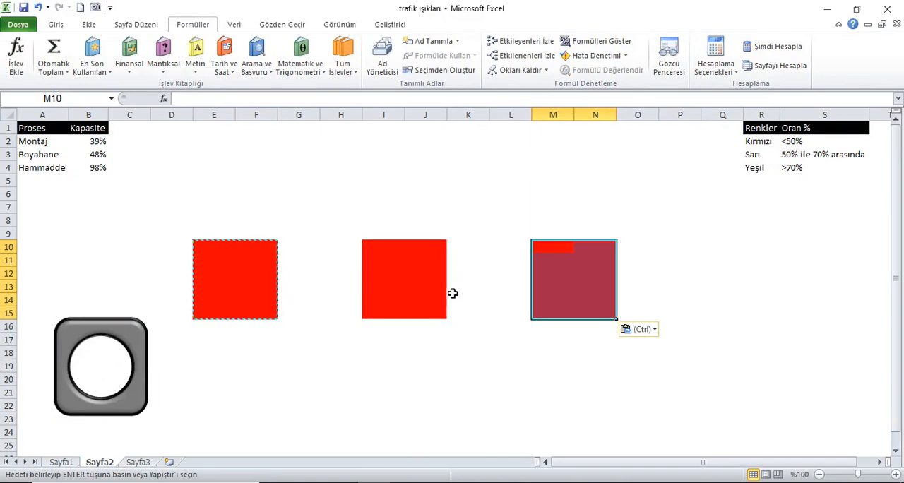
- Duplicate the housing twice and place the copies just below the coloured blocks in columns I:J and M:N
click(139, 342)
drag(145, 353, 598, 241)
click(722, 300)
drag(291, 368, 448, 263)
mouse_move(145, 353)
mouse_down()
mouse_move(281, 267)
mouse_move(142, 343)
mouse_up()
drag(450, 260, 435, 364)
drag(621, 262, 615, 382)
- Change the green conditional formatting rule of cells I10:J15 to the formula =$B$3>70%
click(414, 272)
mouse_move(379, 253)
mouse_down()
mouse_move(447, 285)
mouse_move(440, 317)
mouse_up()
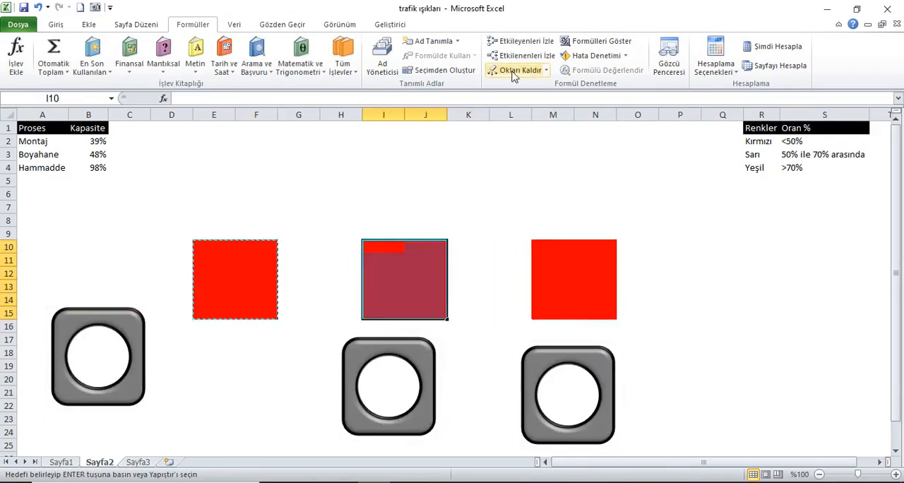
click(56, 25)
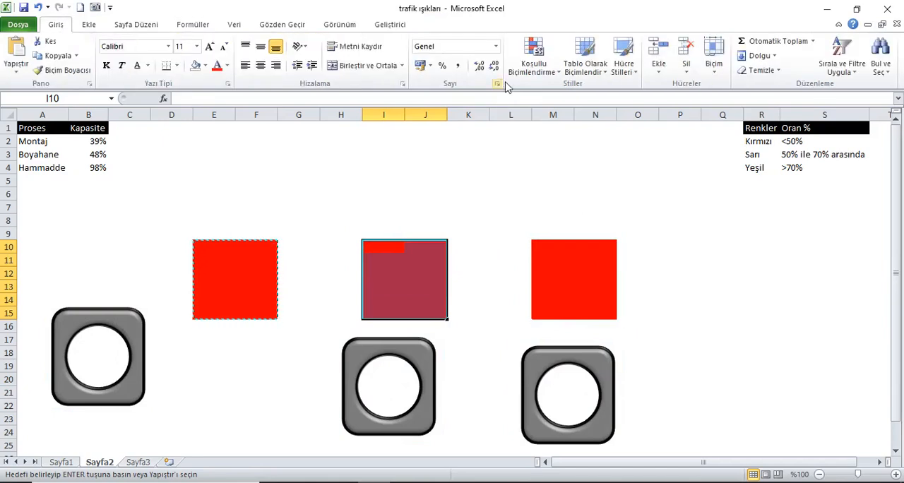
click(533, 60)
click(550, 267)
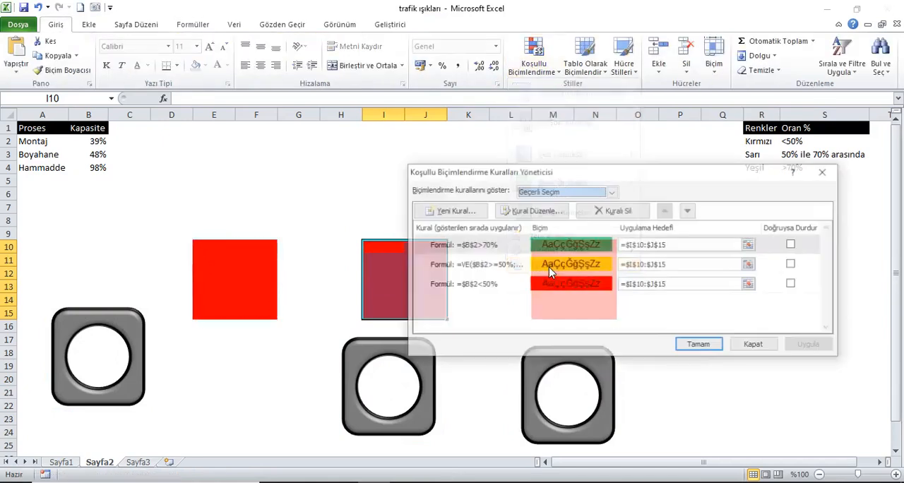
click(453, 249)
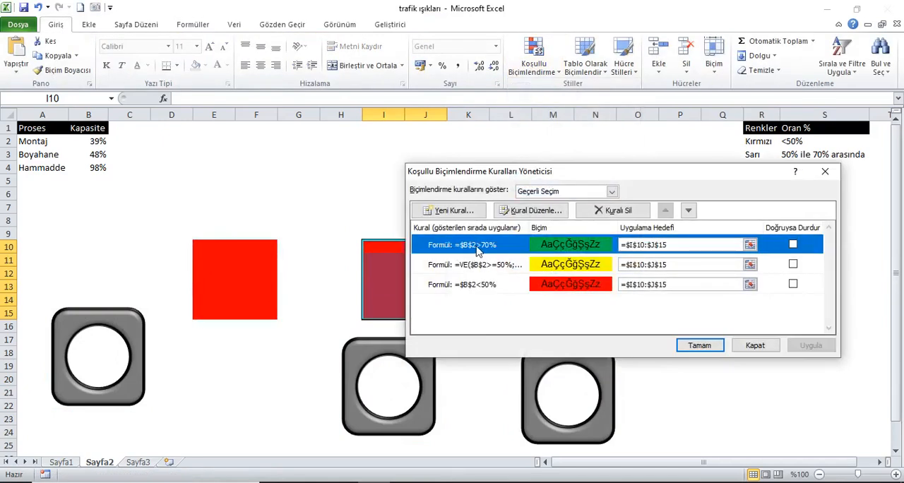
click(534, 210)
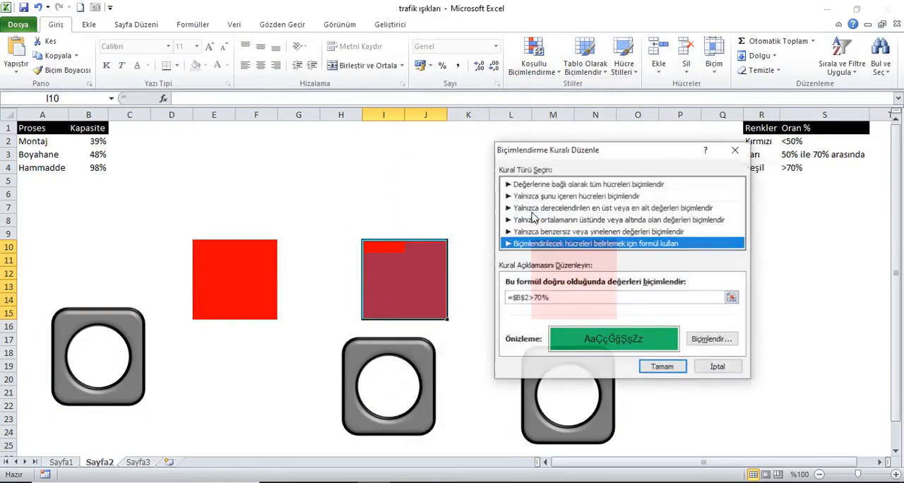
click(535, 302)
key(BackSpace)
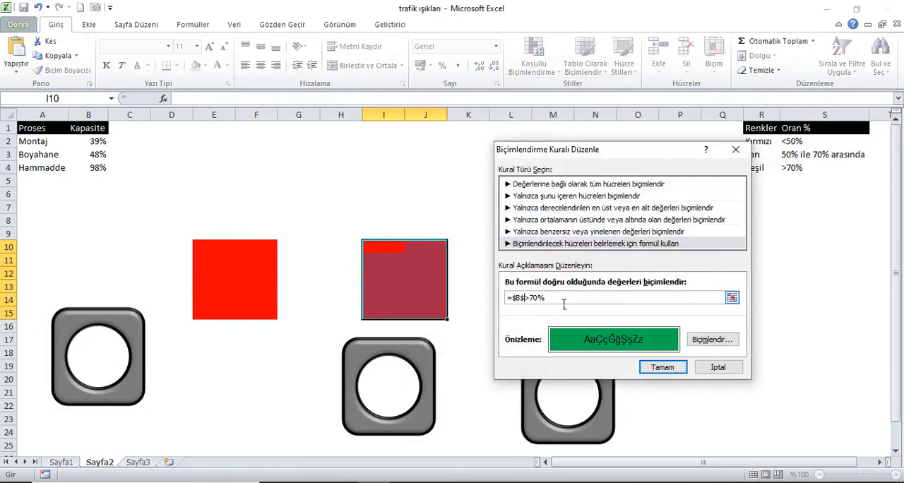
text(3)
click(662, 367)
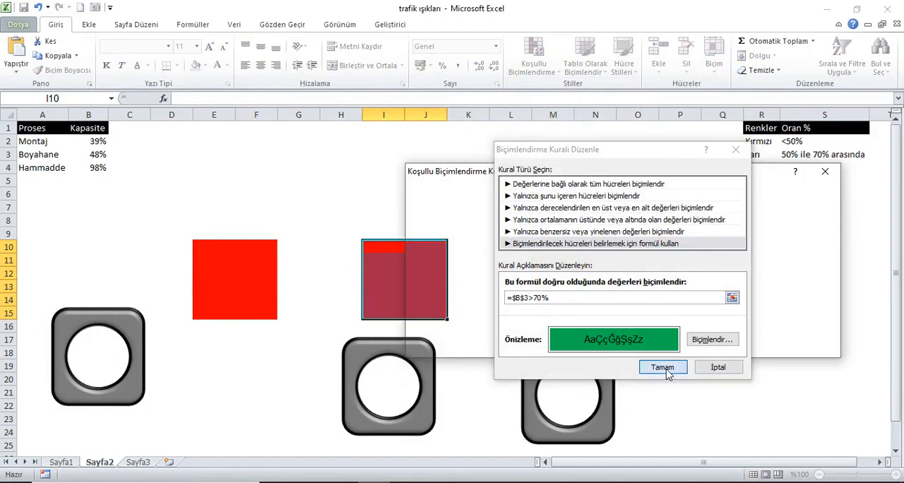
- Change the yellow conditional formatting rule of cells I10:J15 to the formula =VE($B$3>=50%;$B$3<=70%)
click(492, 266)
double_click(493, 266)
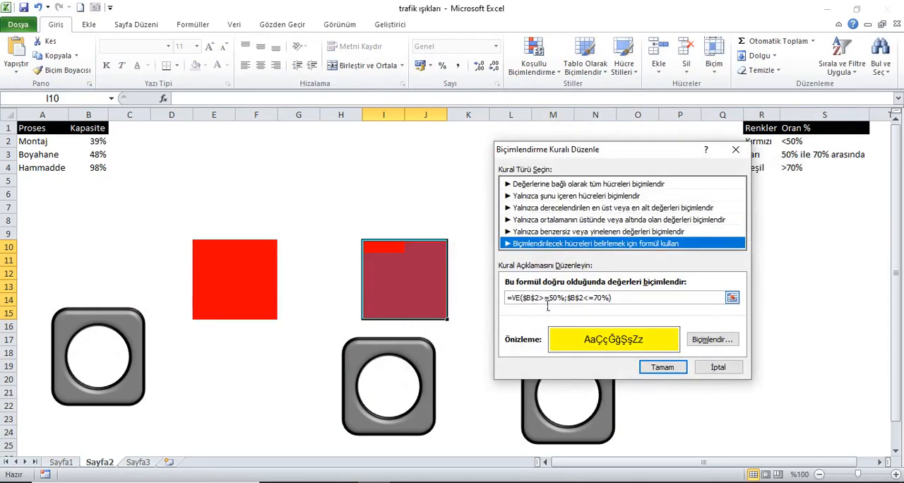
click(546, 299)
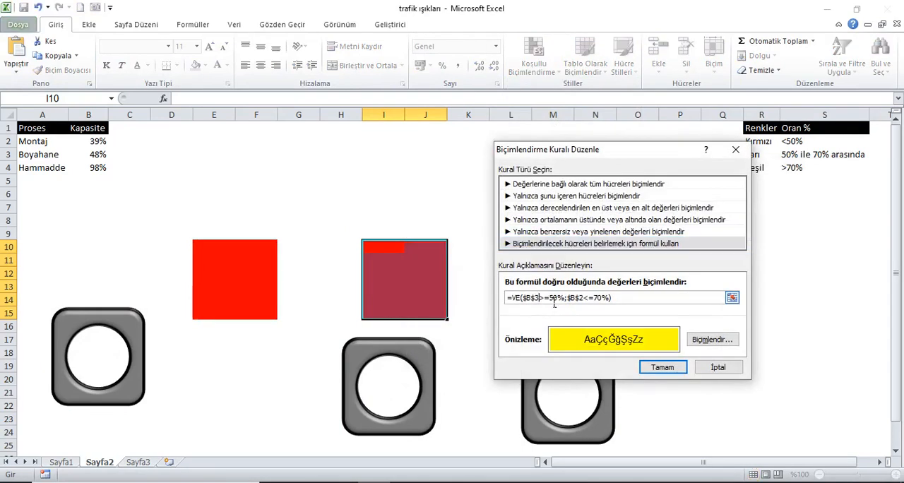
key(BackSpace)
text(3)
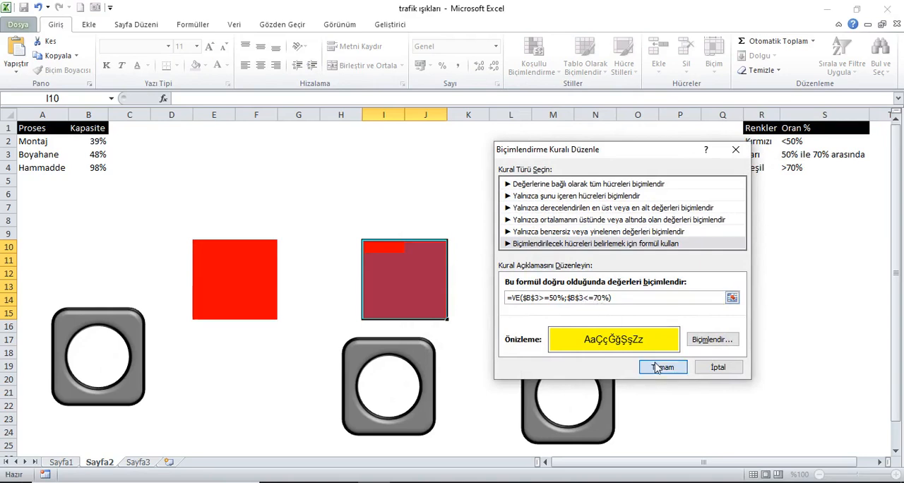
click(658, 366)
- Change the red conditional formatting rule of cells I10:J15 to =$B$3<50% and apply the edited rules
double_click(482, 284)
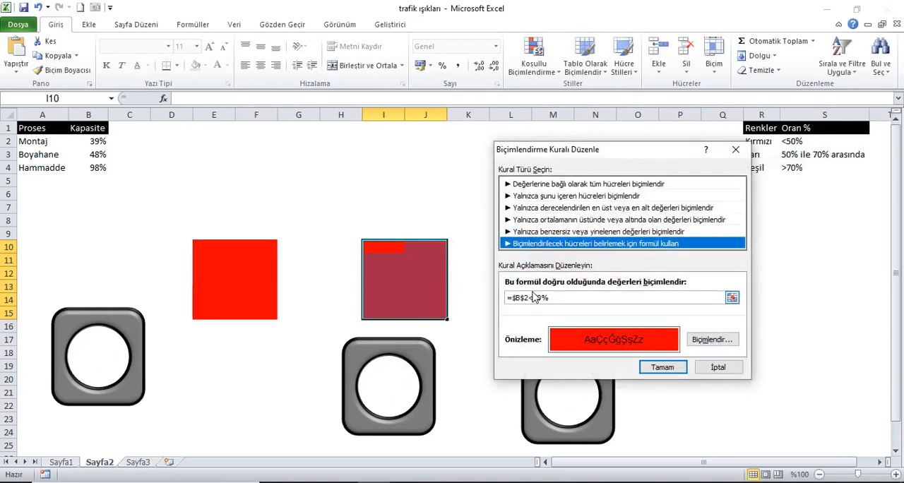
click(535, 299)
key(BackSpace)
text(3)
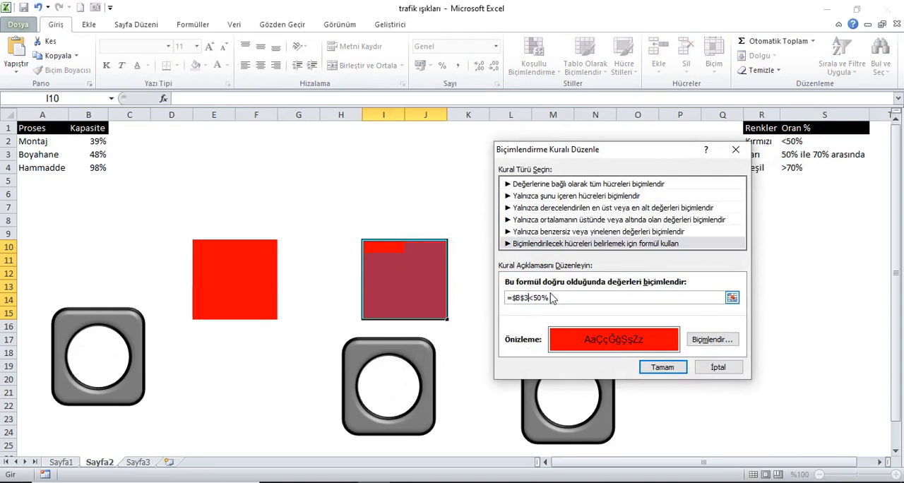
click(662, 367)
click(810, 346)
click(717, 347)
- Change the green conditional formatting rule of cells M10:N15 to the formula =$B$4>70%
drag(549, 250, 615, 320)
click(533, 57)
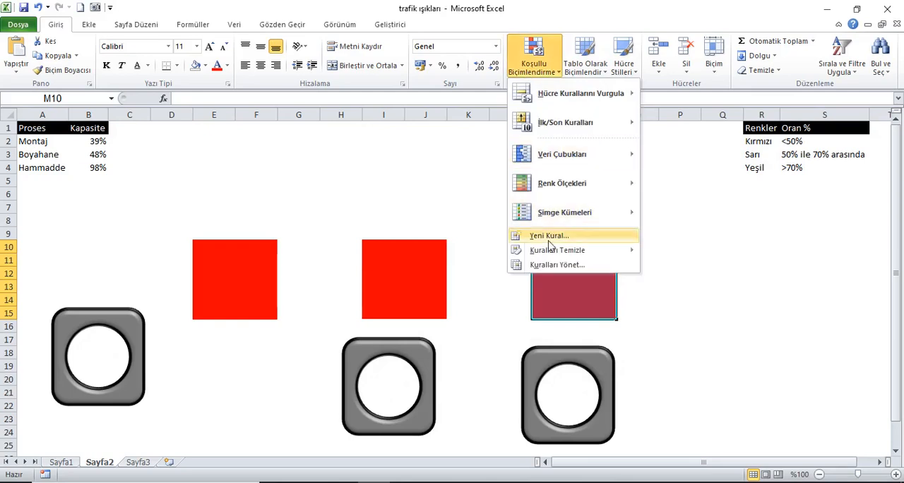
click(551, 259)
click(475, 244)
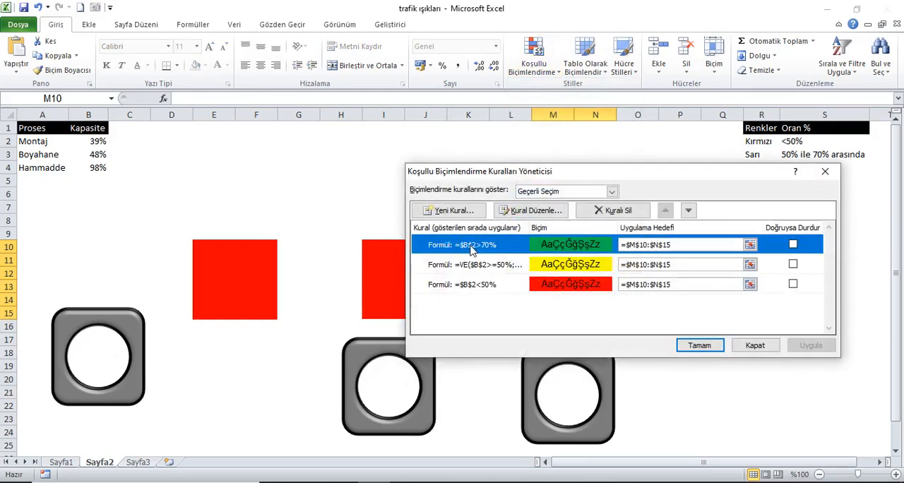
double_click(486, 249)
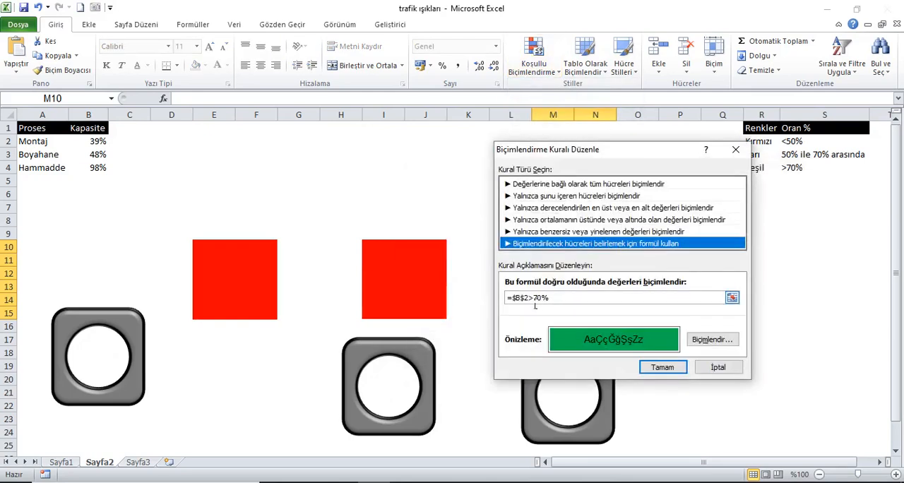
click(548, 303)
key(BackSpace)
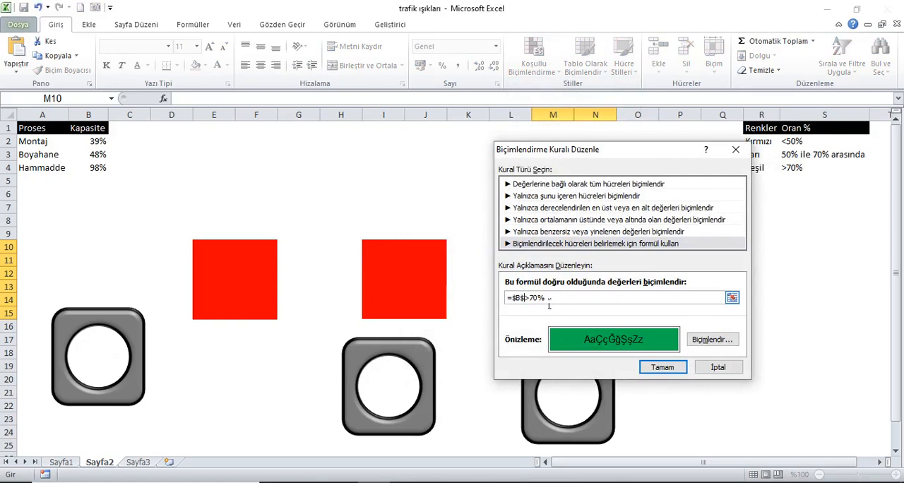
text(4)
click(662, 367)
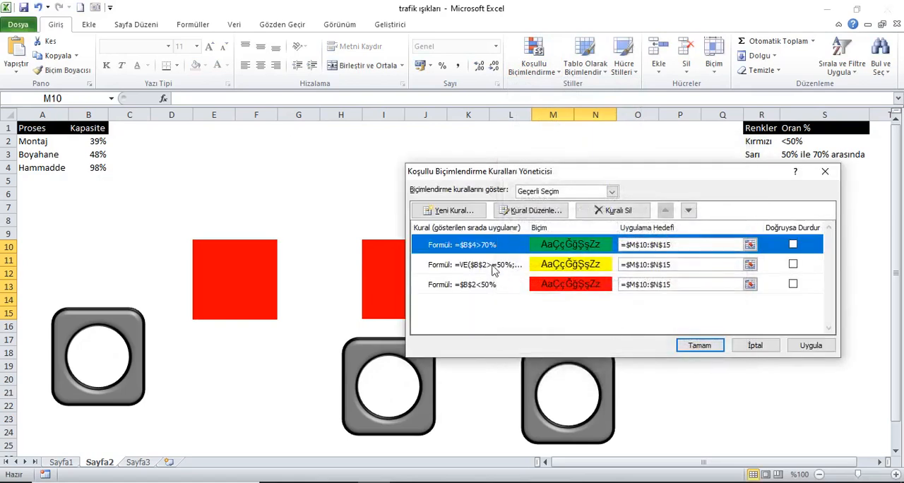
- Point the yellow 50% to 70% conditional formatting rule of cells M10:N15 at $B$4 instead of $B$2
double_click(531, 263)
click(559, 299)
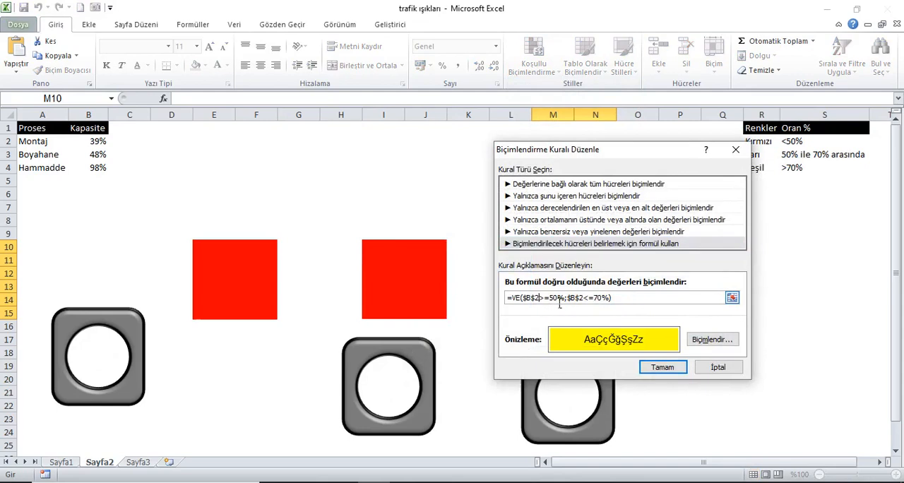
key(BackSpace)
text(4)
click(662, 368)
- Change the red conditional formatting rule of cells M10:N15 to =$B$4<50% and apply the edited rules
click(502, 286)
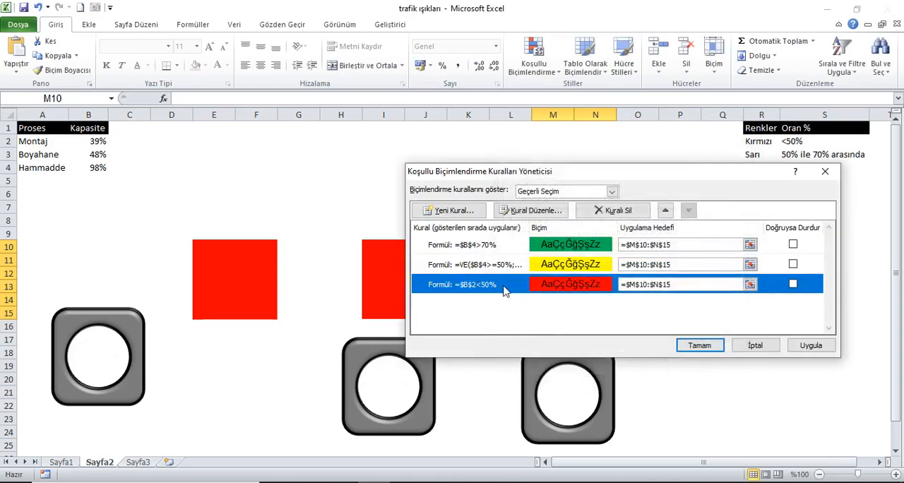
double_click(504, 286)
click(534, 304)
key(BackSpace)
click(662, 367)
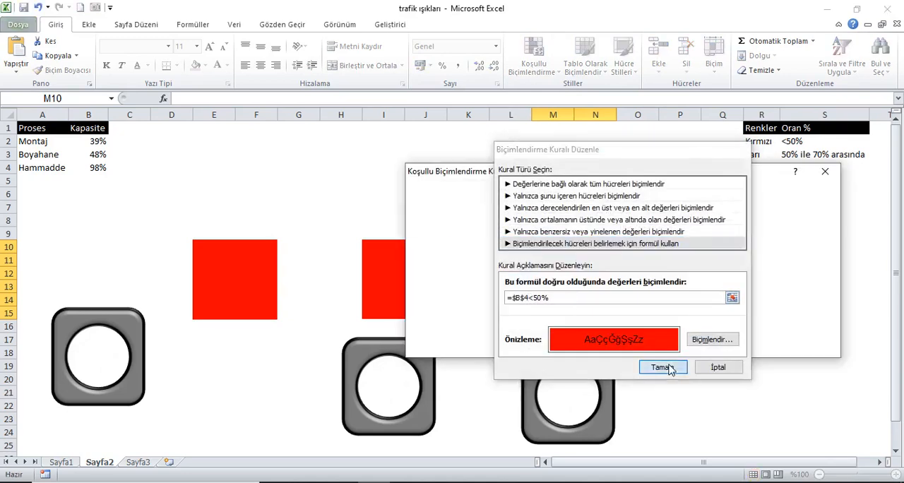
click(699, 344)
- Move the three housings over the coloured blocks in columns M:N, I:J and E:F so each covers its block
drag(600, 375, 611, 259)
key(Escape)
drag(417, 358, 436, 252)
drag(142, 323, 276, 247)
- Select all three housings together, align them along their bottom edges, and deselect them
ctrl+click(445, 254)
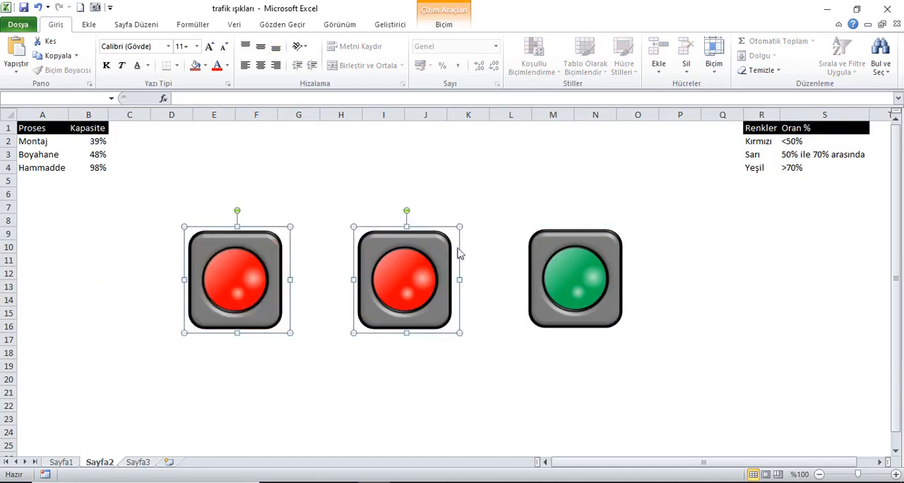
ctrl+click(598, 246)
click(444, 24)
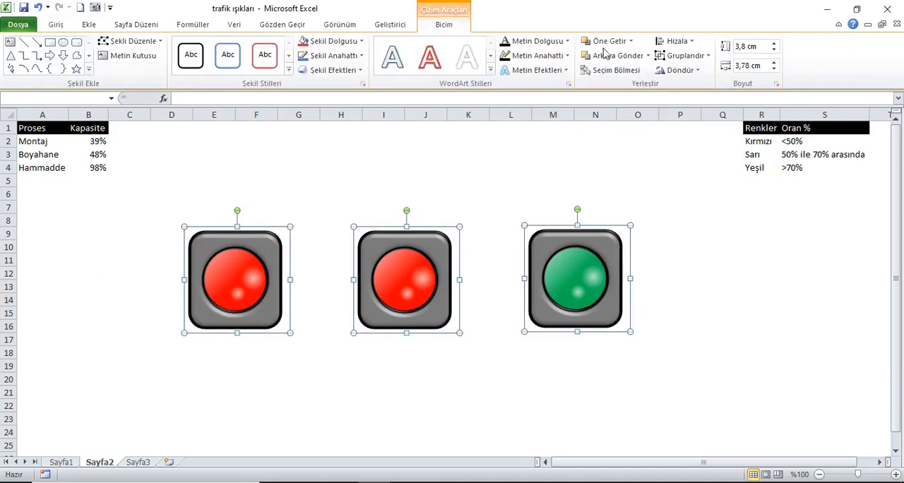
click(676, 41)
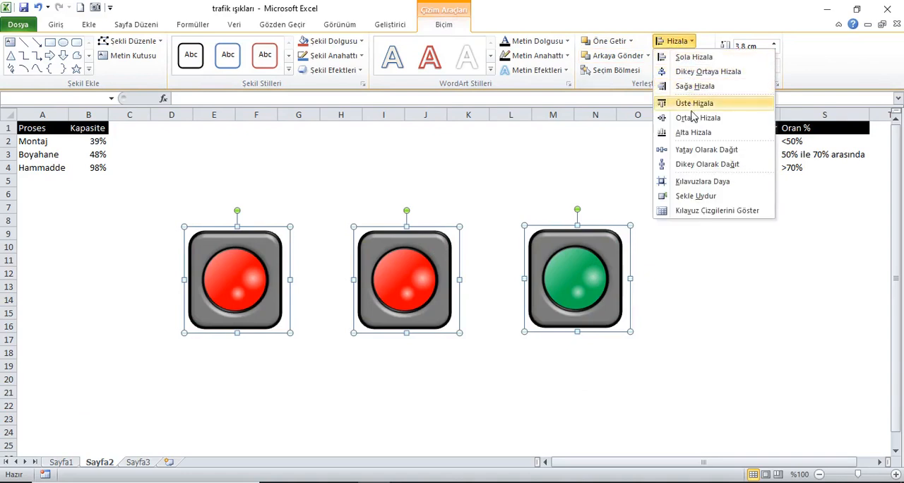
click(692, 133)
click(722, 246)
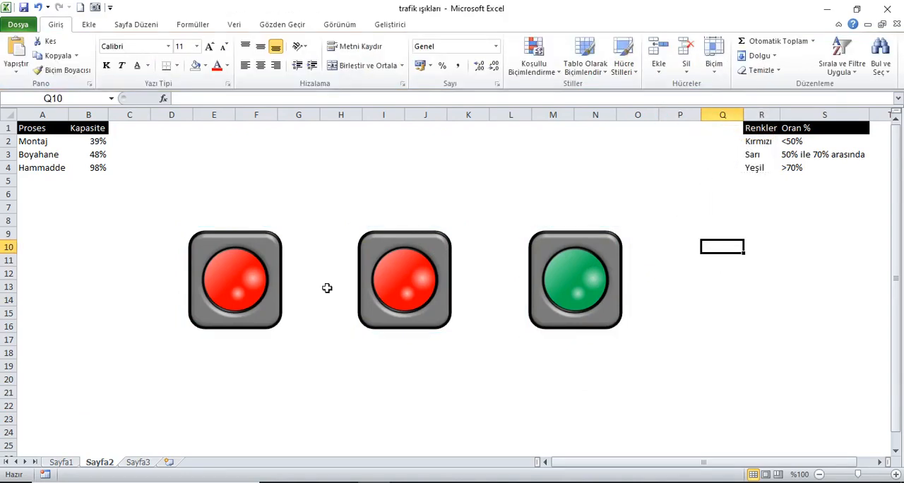
- Recalculate the workbook repeatedly to test how the three lights follow the Montaj, Boyahane and Hammadde capacities
click(44, 129)
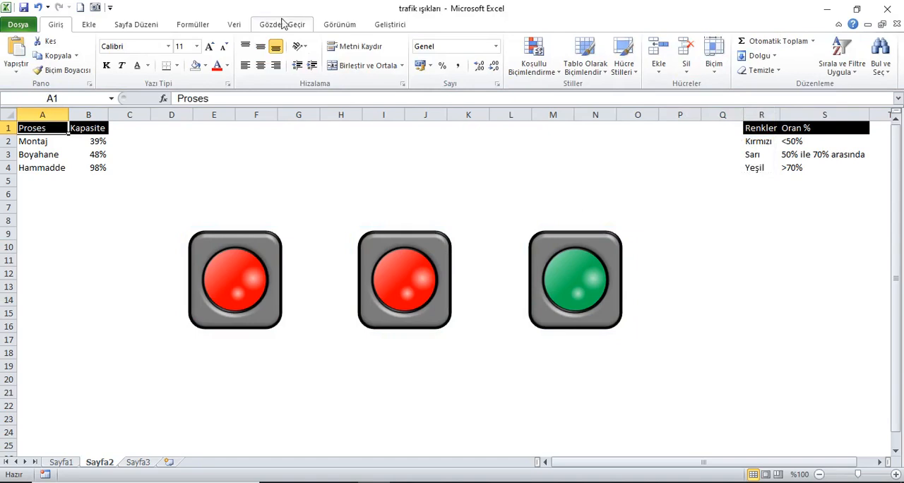
click(195, 25)
click(768, 46)
click(768, 47)
click(768, 47)
click(768, 46)
click(768, 46)
click(769, 46)
click(768, 46)
click(769, 47)
click(768, 47)
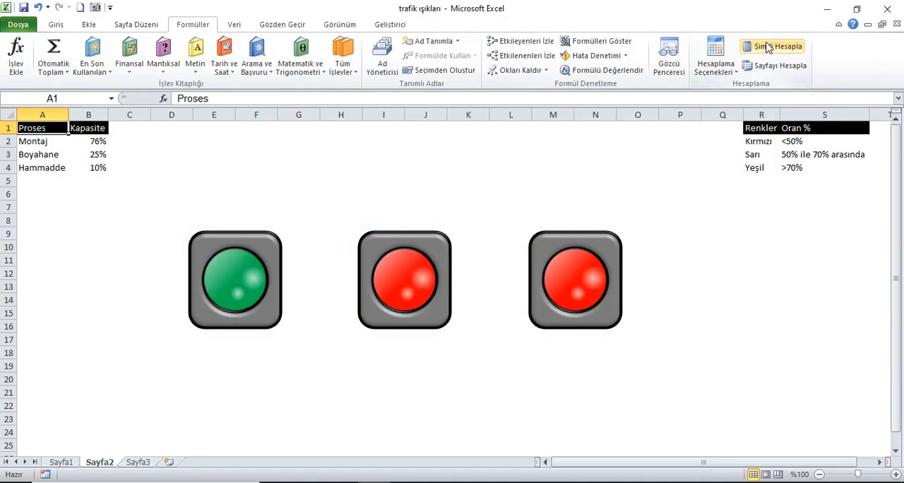
click(768, 47)
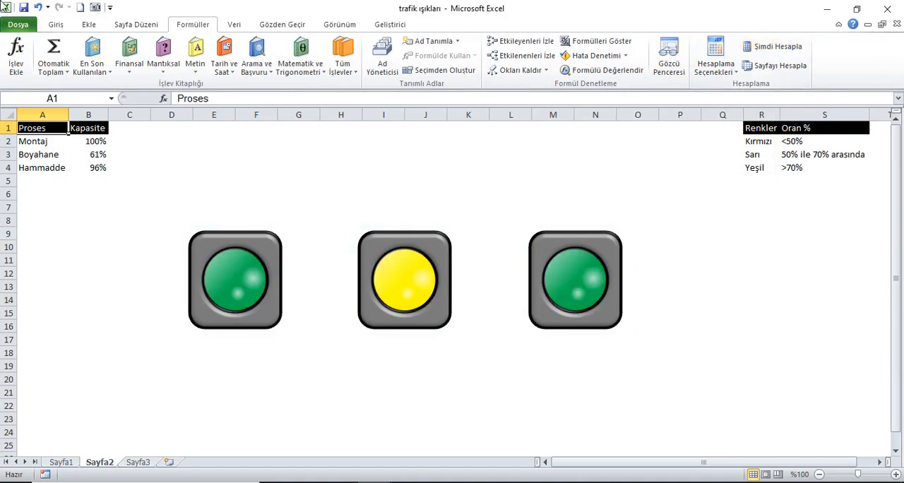